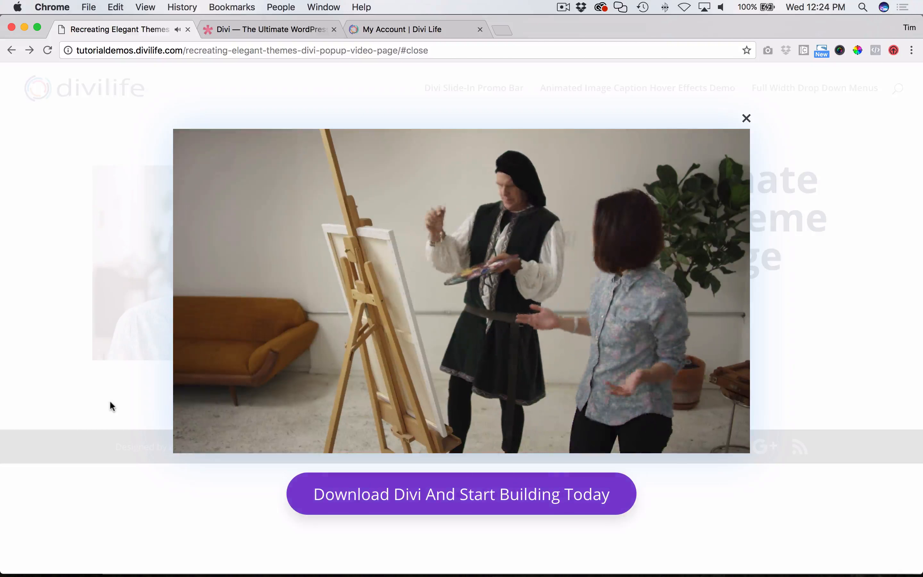
Preview the demo page's video popup: close it, reopen it from the thumbnail, pause the video, and close it again.
left_click(110, 401)
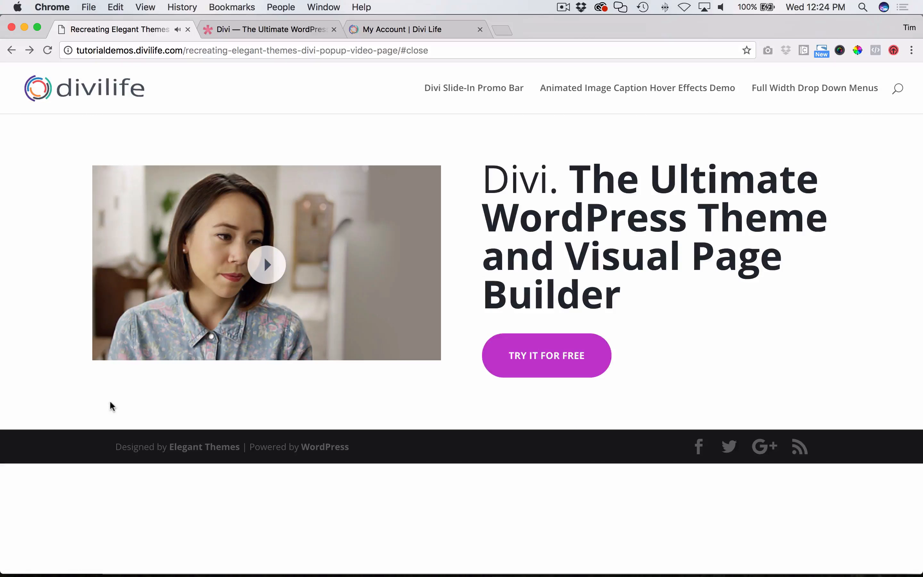
left_click(272, 273)
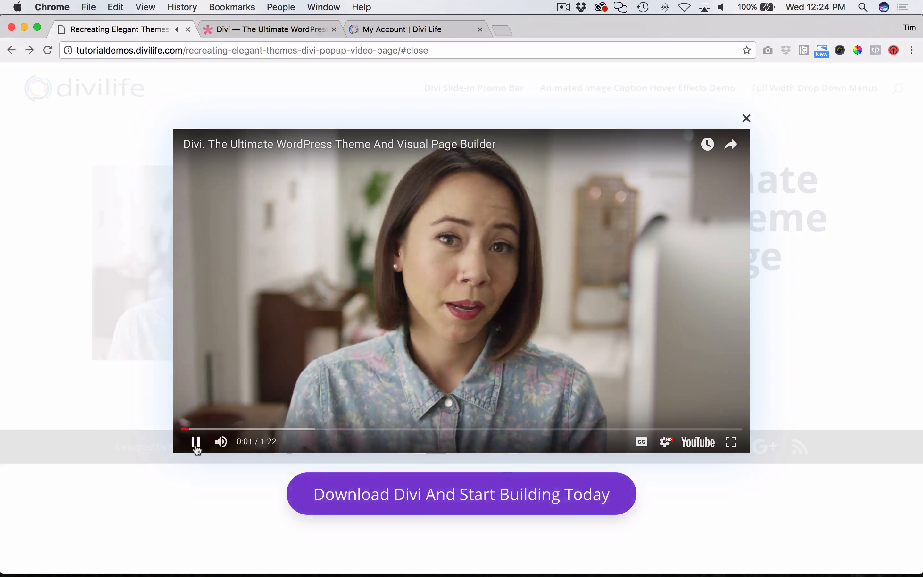
left_click(196, 443)
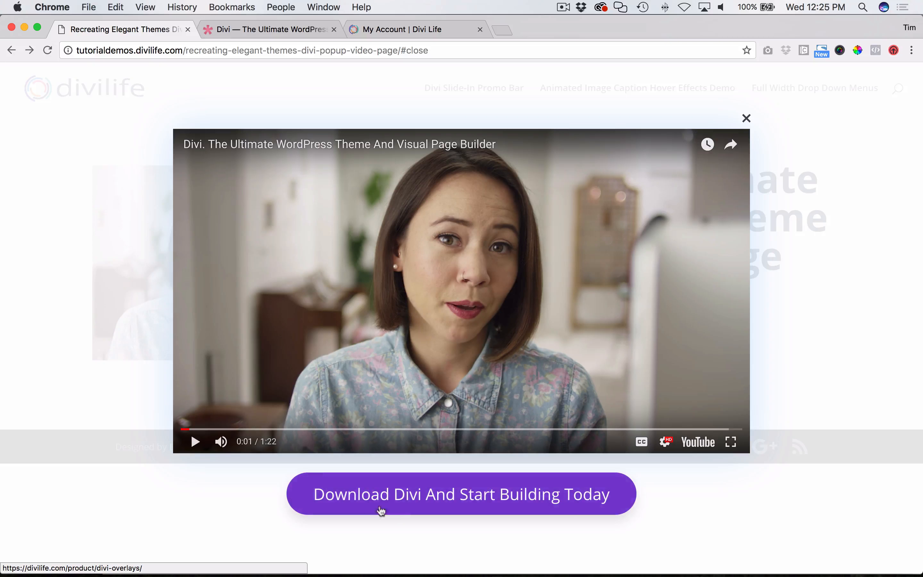
left_click(93, 407)
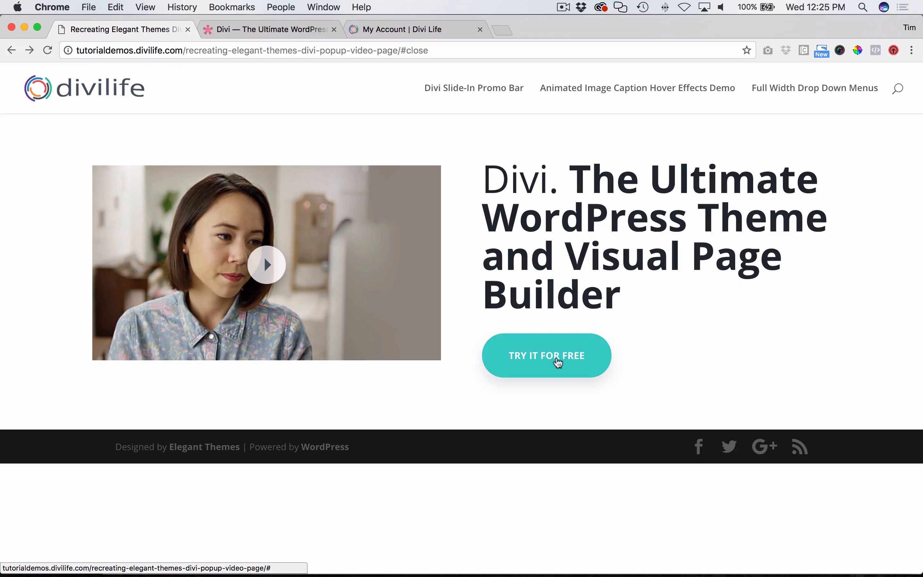
Compare with the video popup on the original Elegant Themes Divi page and return to the recreated demo page.
left_click(246, 30)
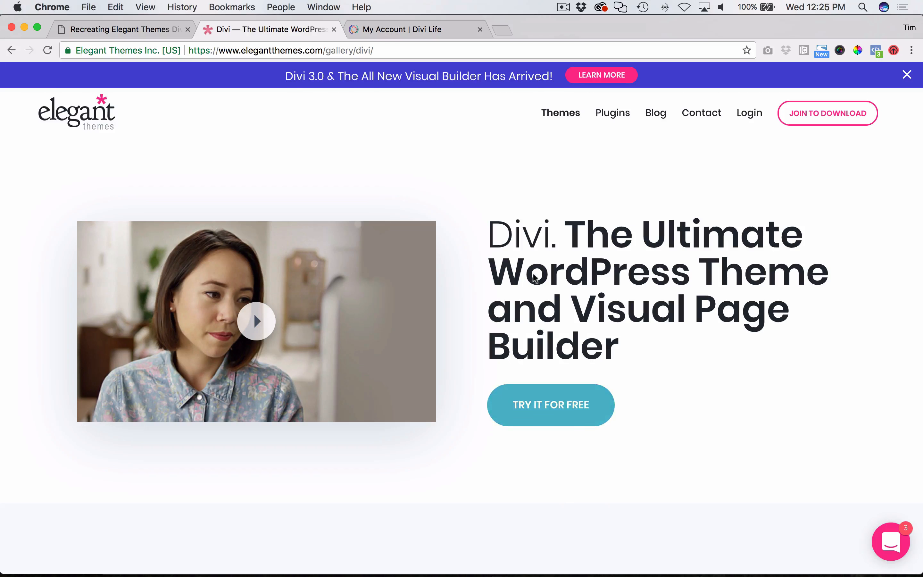
left_click(255, 321)
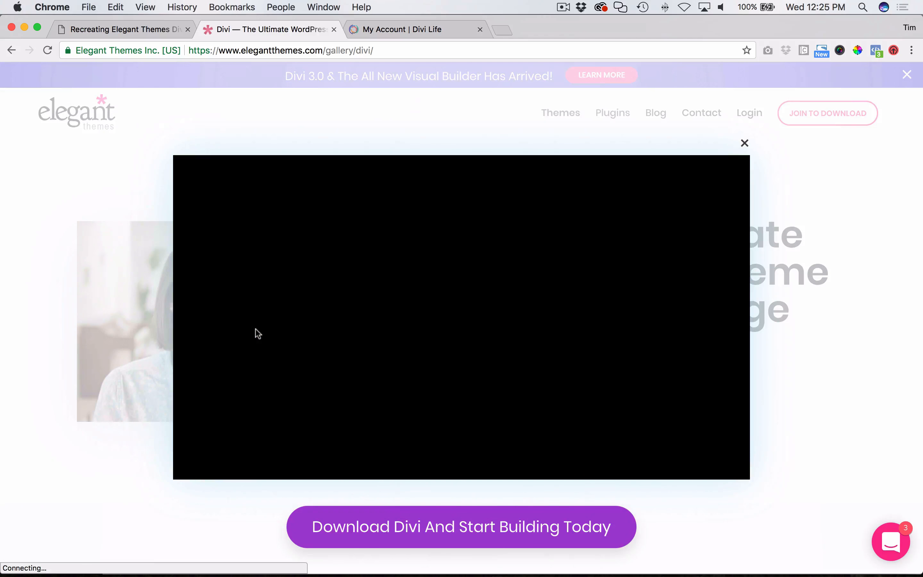
left_click(89, 340)
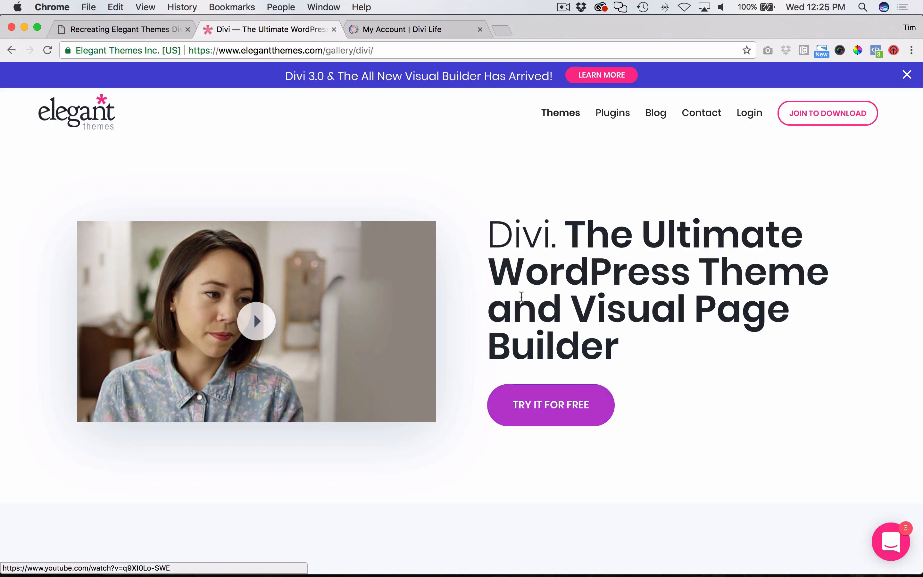
left_click(122, 30)
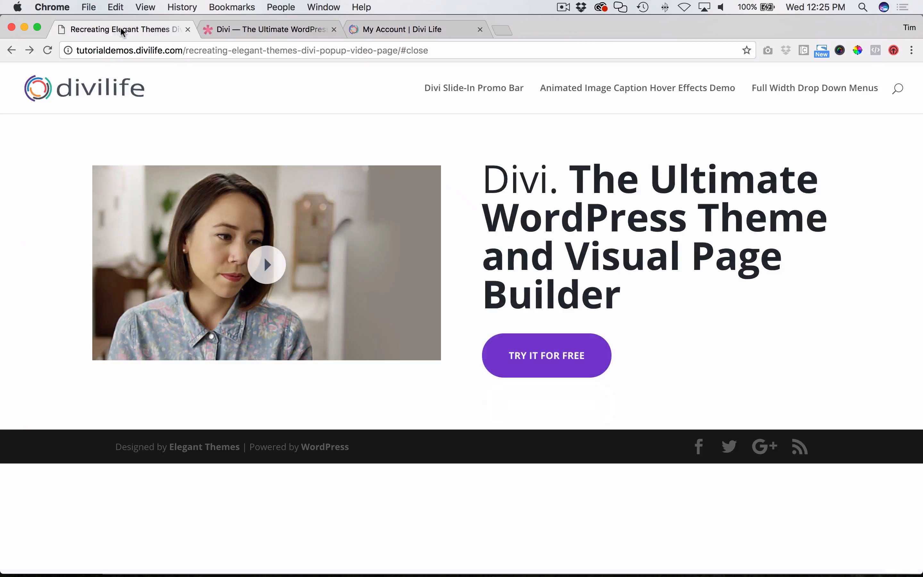
Download the ET Pop Up Video With Call-to-Action Button layout from the Divi Life account downloads and unzip it.
left_click(419, 31)
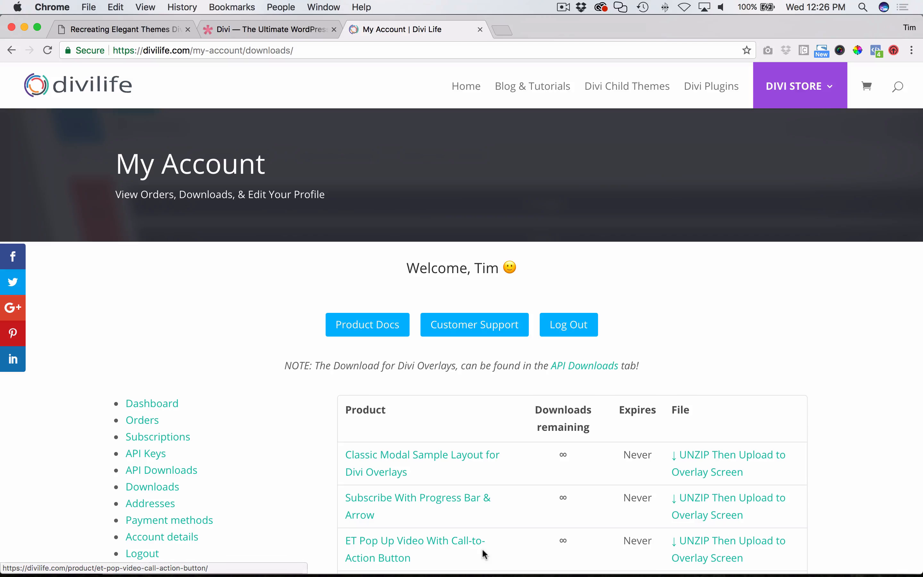
left_click(717, 544)
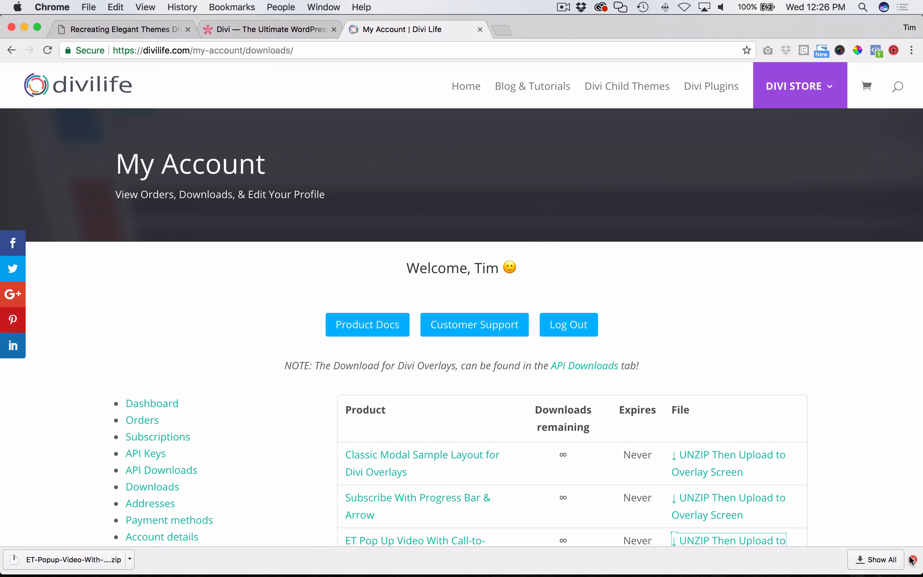
left_click(913, 559)
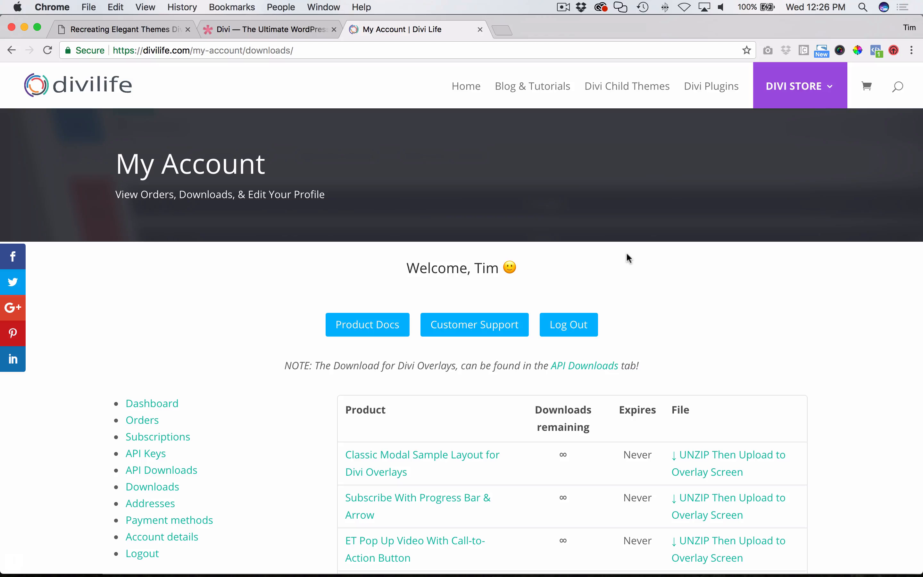
left_click(790, 565)
left_click(802, 504)
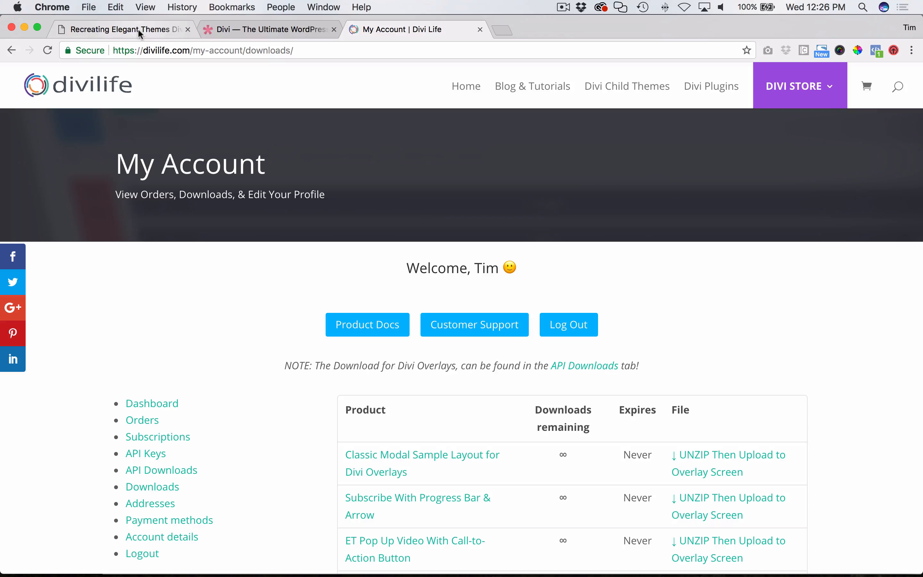
Switch to Safari and create a new Divi Overlay titled "Video 1" with the Divi Builder enabled.
mouse_move(132, 572)
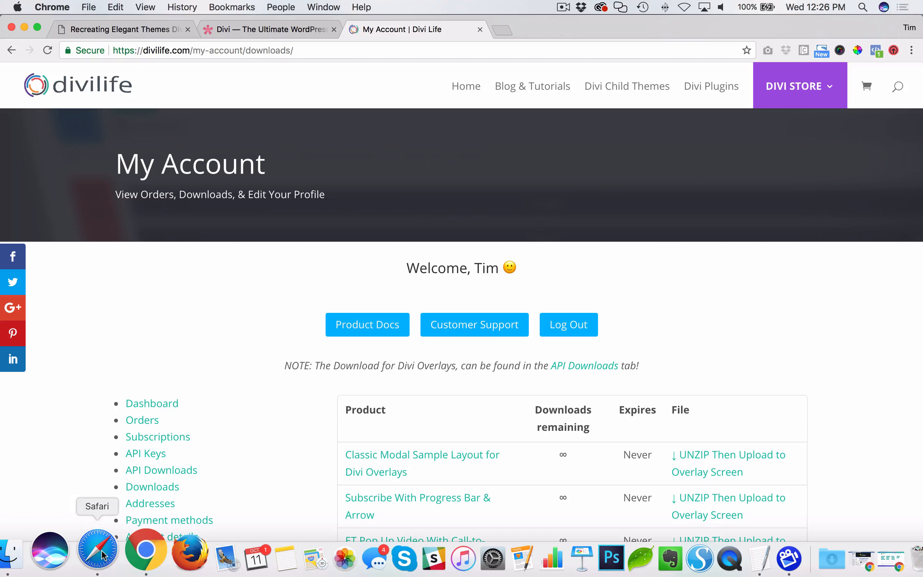
left_click(100, 552)
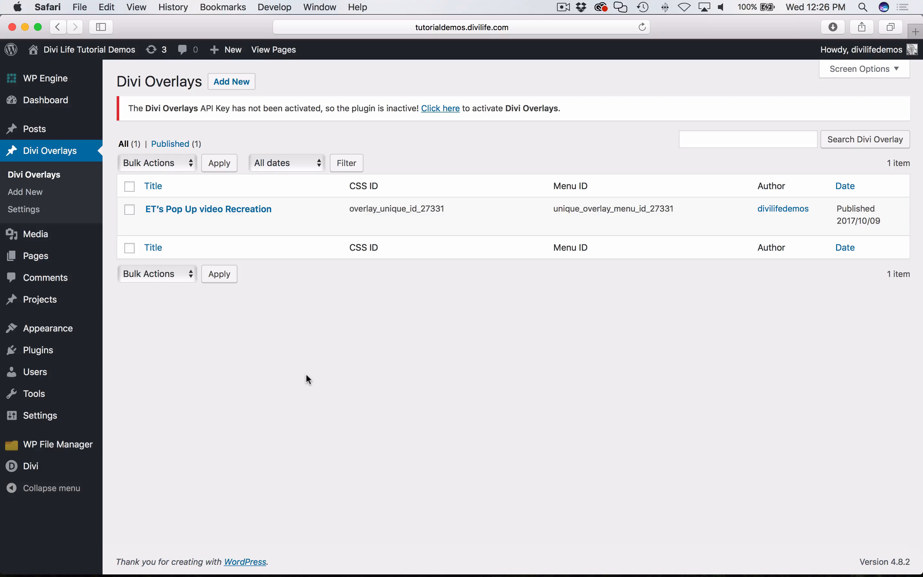
left_click(230, 87)
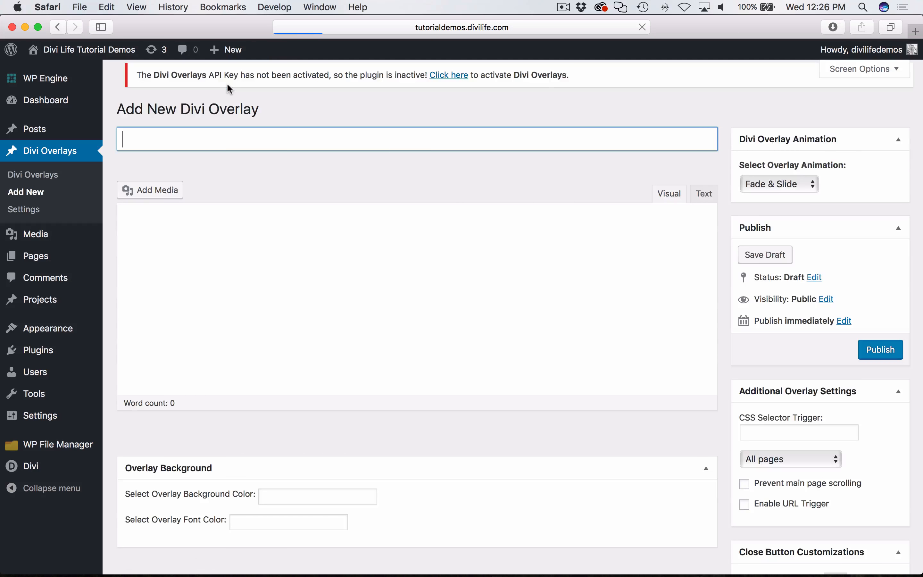
type("Video 1")
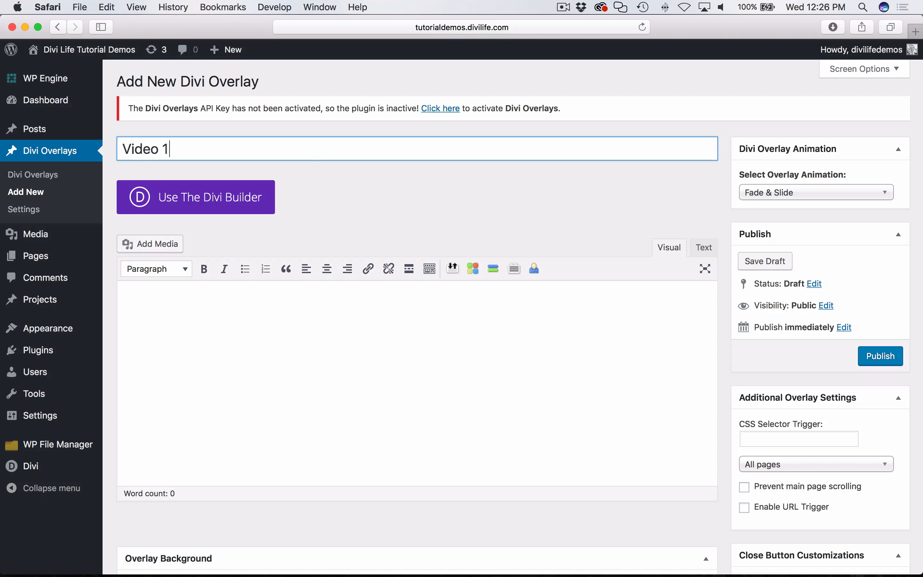
left_click(202, 197)
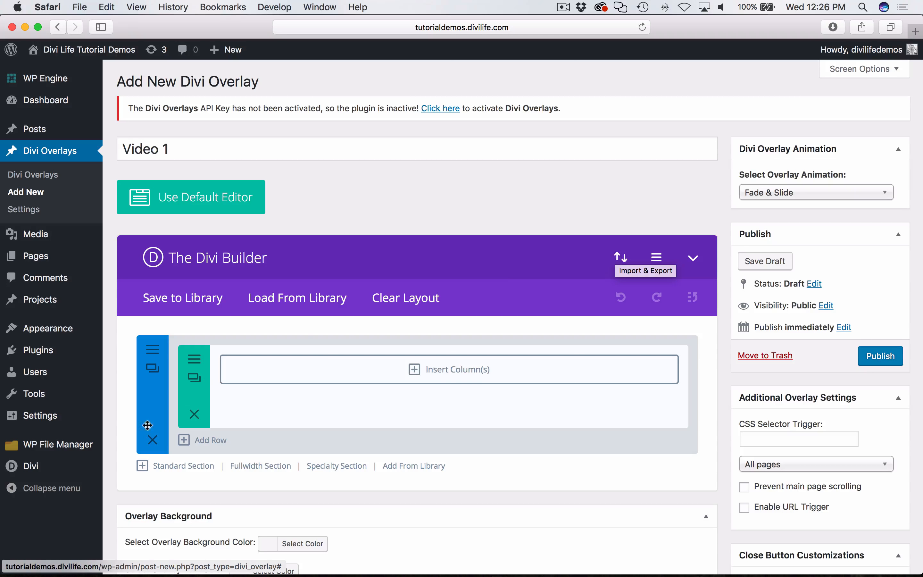
Import the layout file ET-Popup-Video-With-CTA.json from Downloads into the Video 1 overlay.
mouse_move(40, 472)
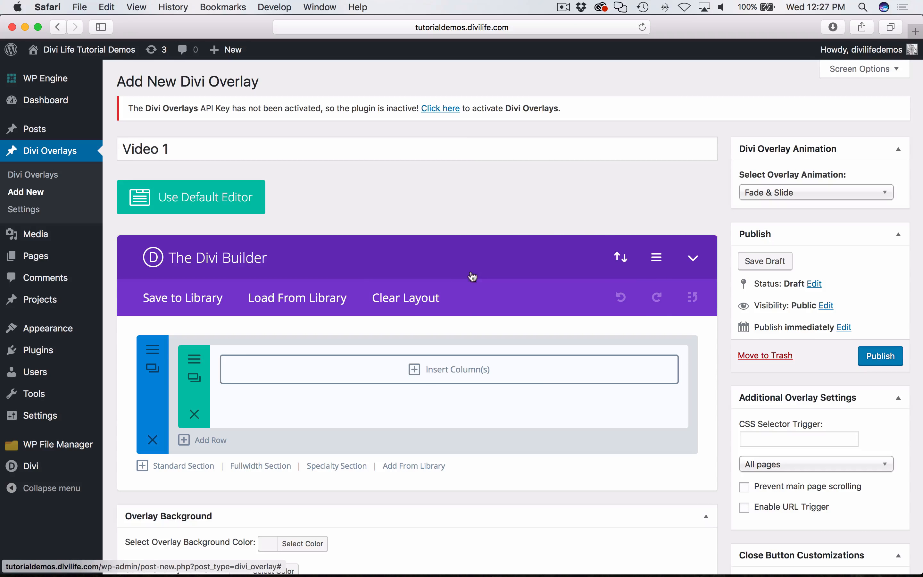
left_click(625, 260)
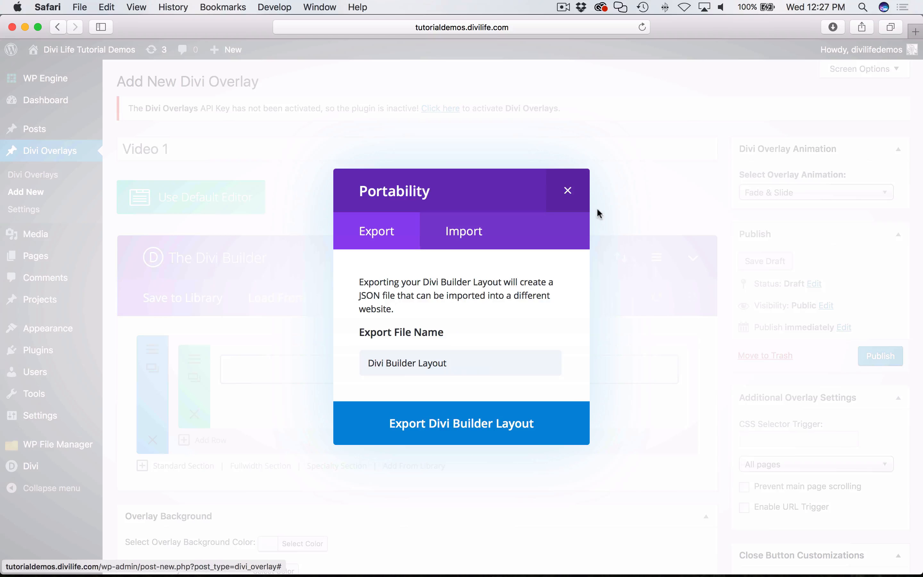
left_click(567, 191)
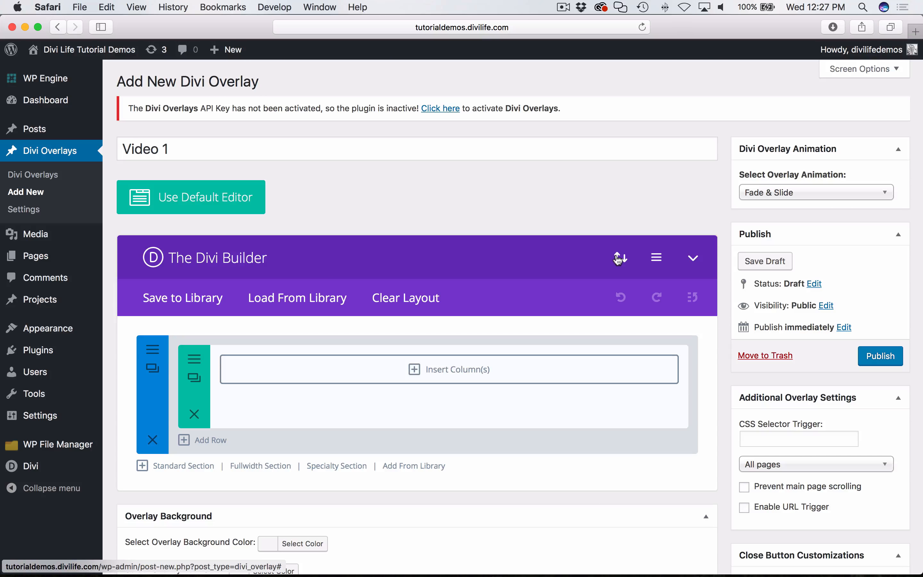
left_click(618, 259)
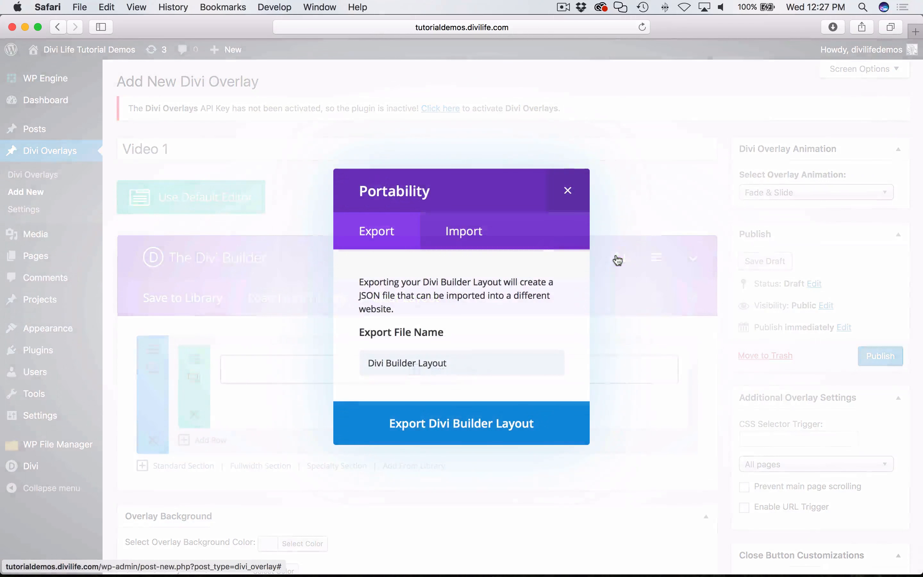
left_click(481, 235)
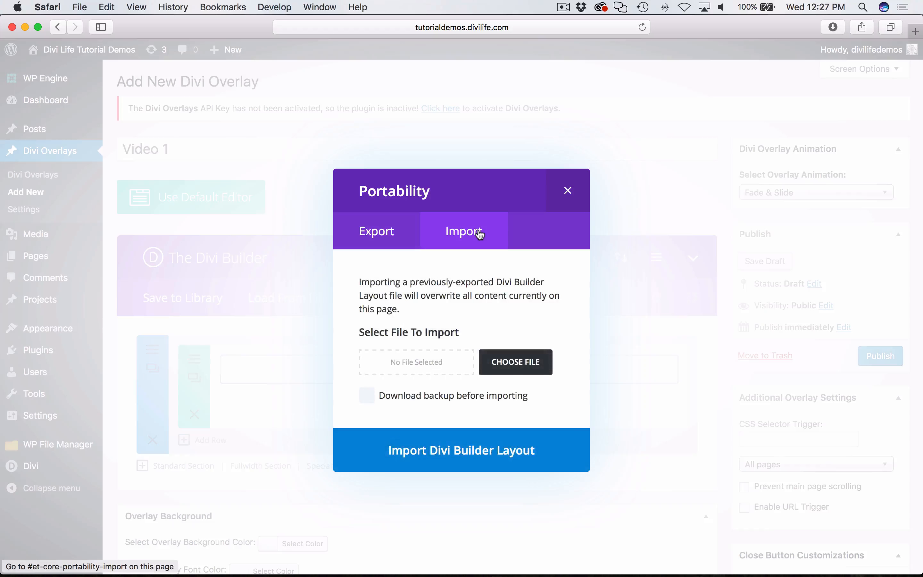
left_click(514, 363)
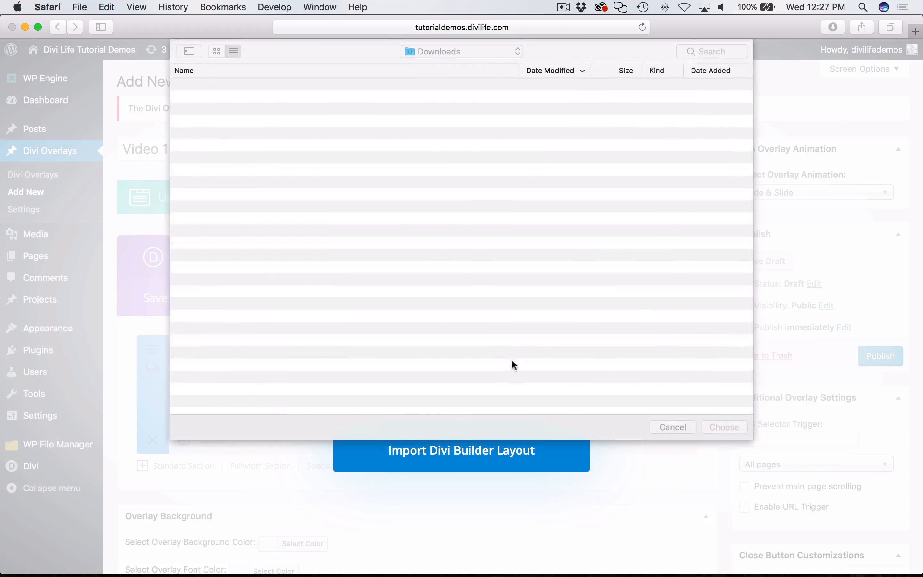
left_click(259, 86)
left_click(244, 98)
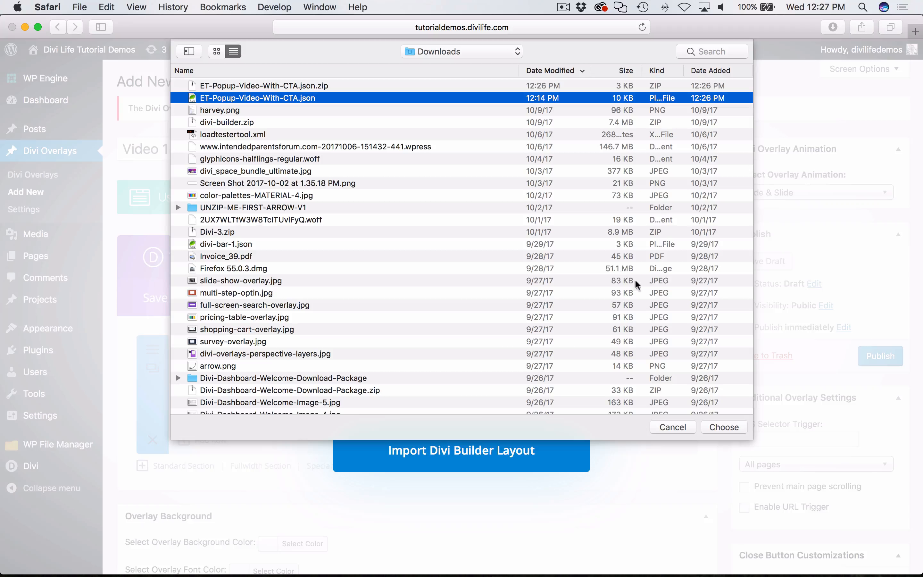
left_click(725, 427)
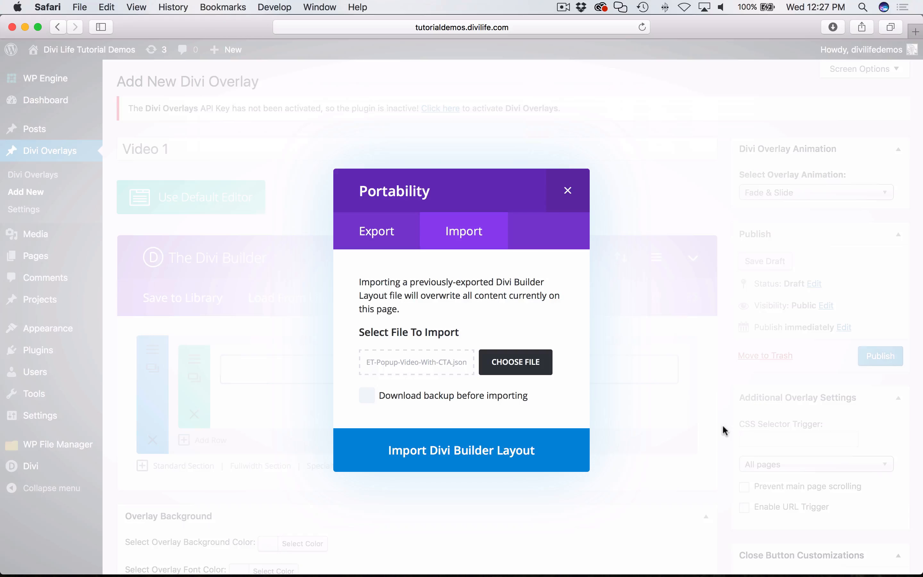
left_click(463, 452)
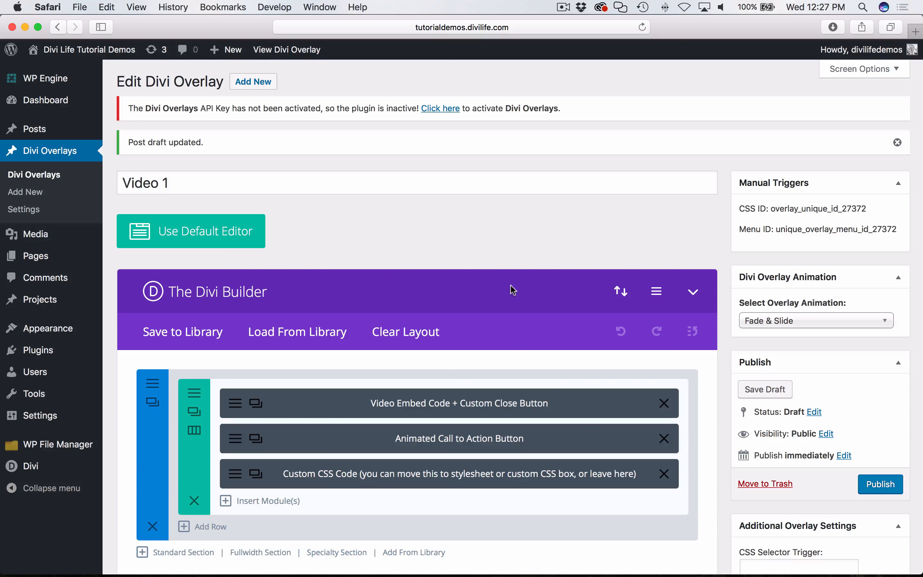
Review the text and link settings of the Animated Call to Action Button module and open the Custom CSS Code module's settings.
scroll(583, 256, "down", 3)
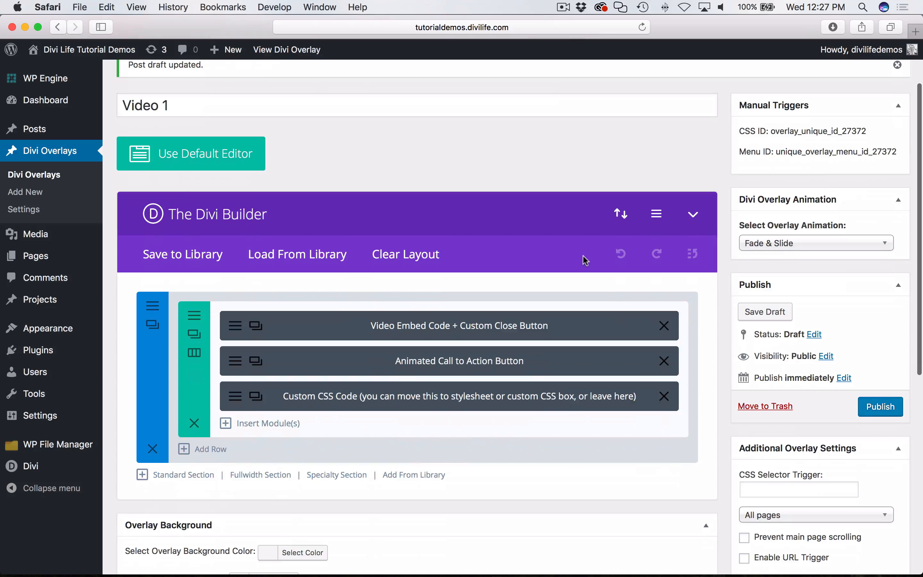
scroll(586, 261, "down", 3)
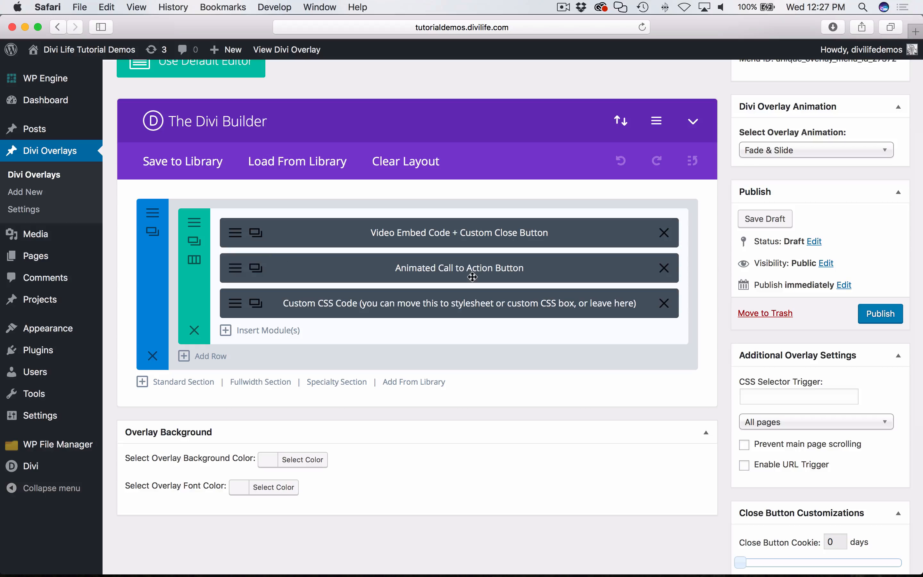
left_click(235, 269)
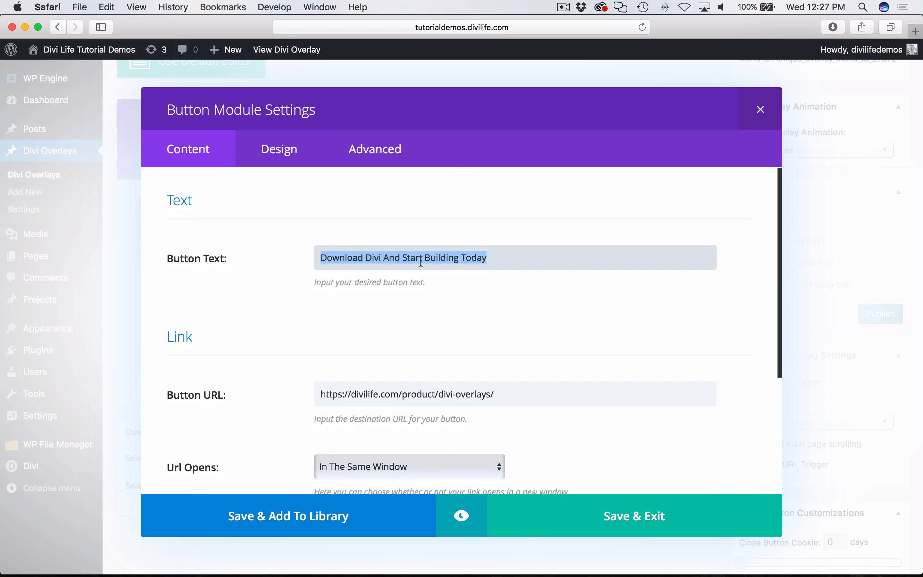
scroll(620, 381, "down", 5)
scroll(707, 346, "up", 5)
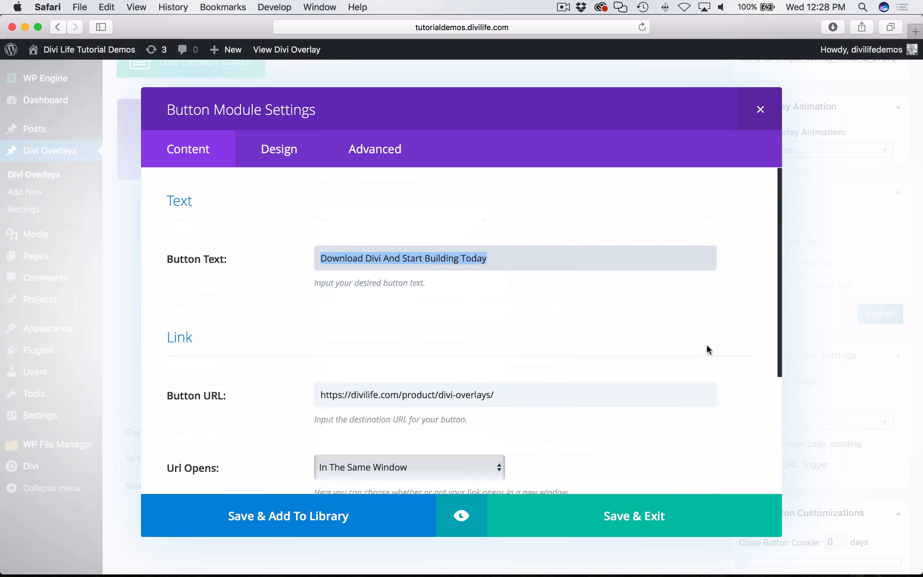
scroll(706, 345, "down", 1)
left_click(760, 113)
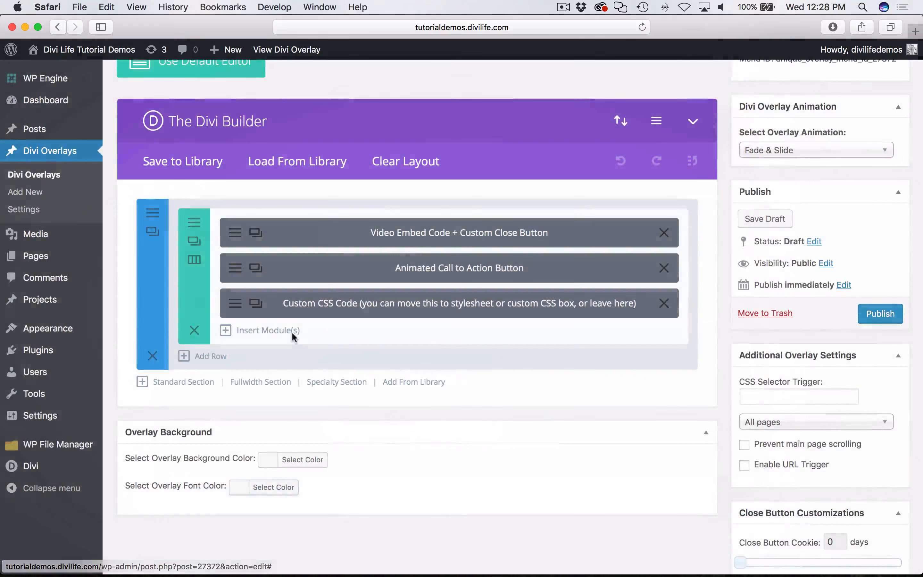
left_click(235, 303)
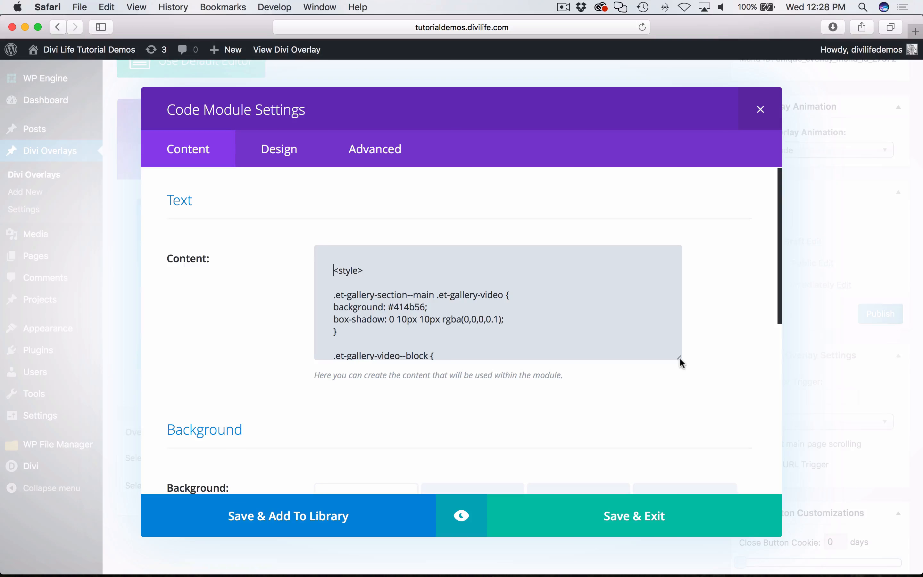
Switch to Chrome, open the video popup on the recreated demo page, and pause the video.
key("super+Tab")
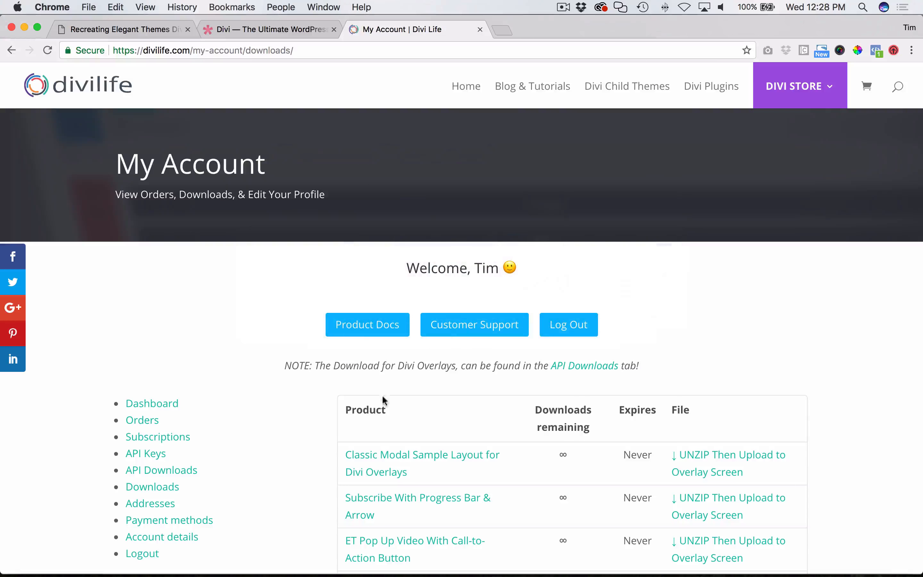
left_click(138, 27)
left_click(267, 264)
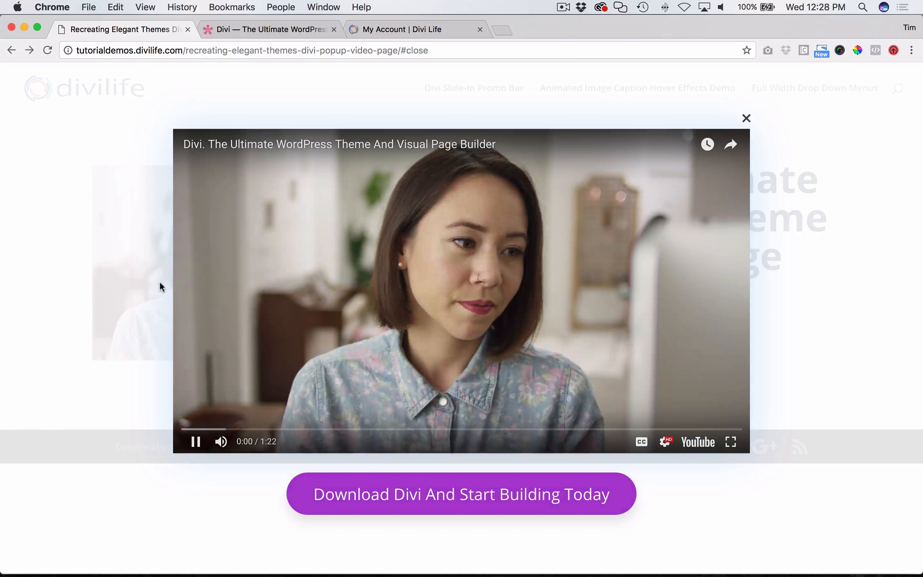
left_click(197, 445)
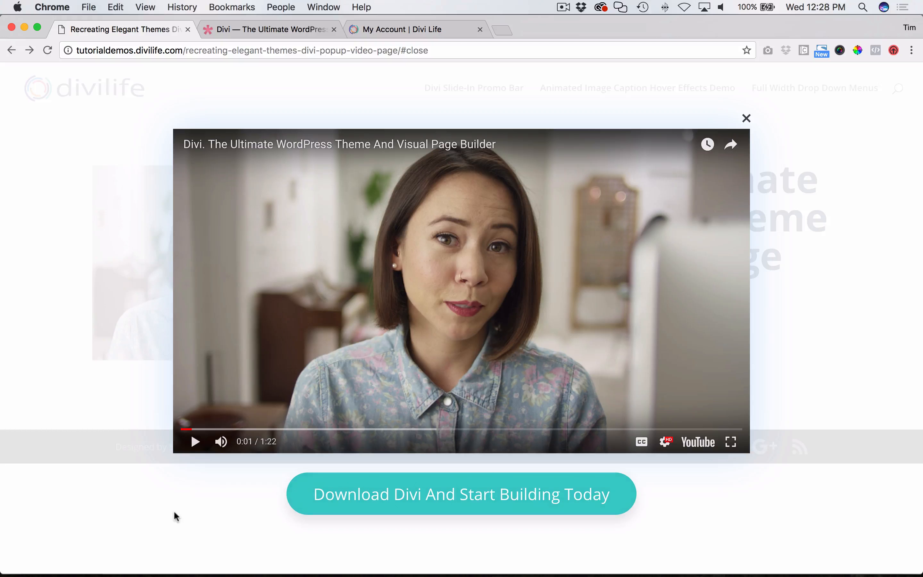
Return to Safari and review the CSS between the style tags in the Custom CSS Code module, closing its settings without edits.
left_click(159, 103)
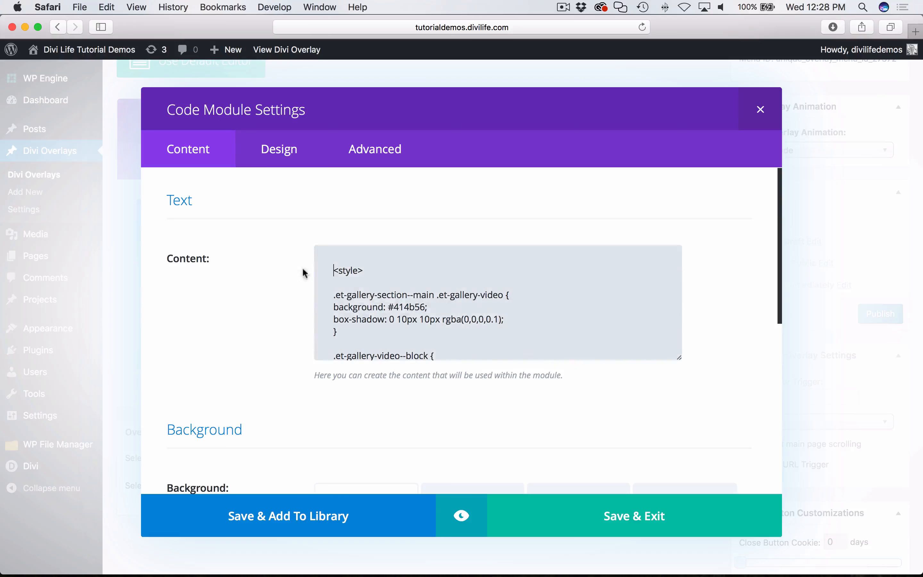
left_click(761, 111)
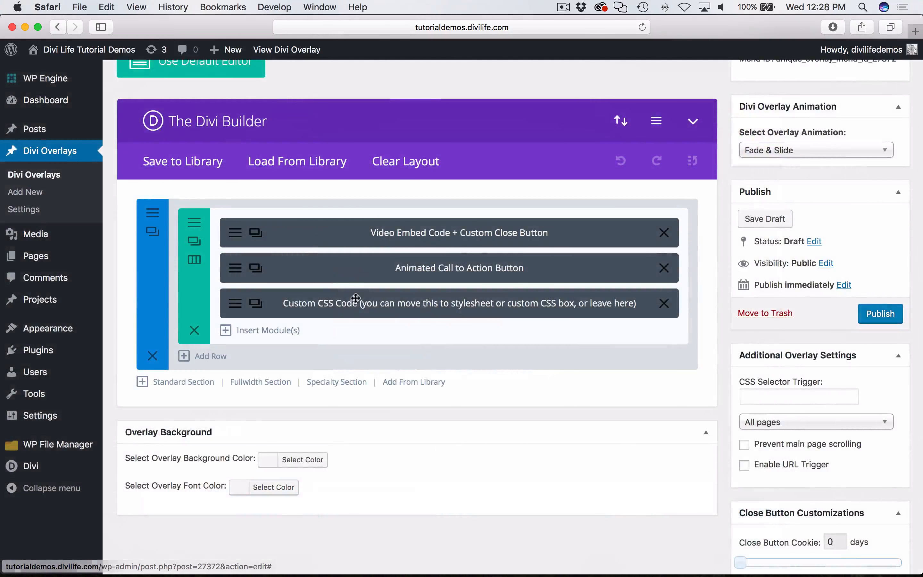
left_click(235, 304)
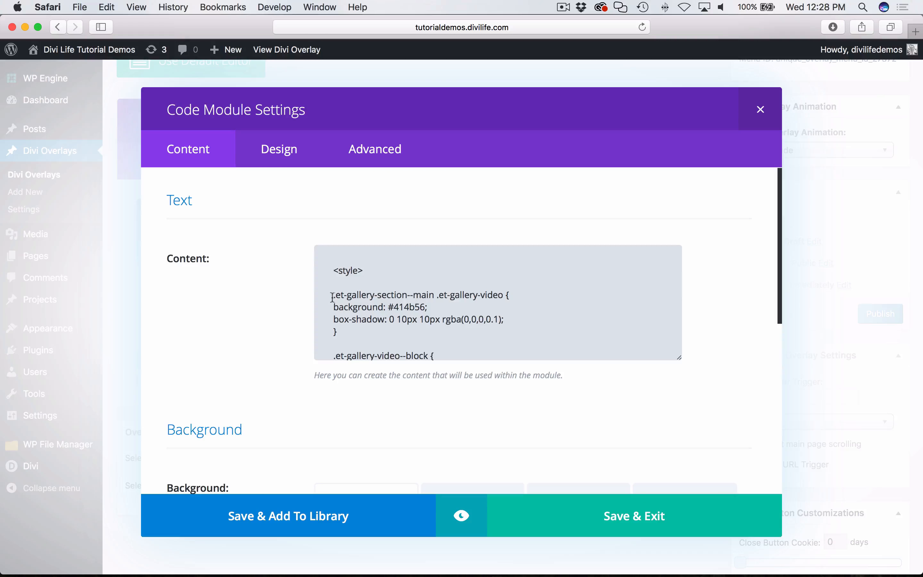
left_click_drag(334, 271, 373, 272)
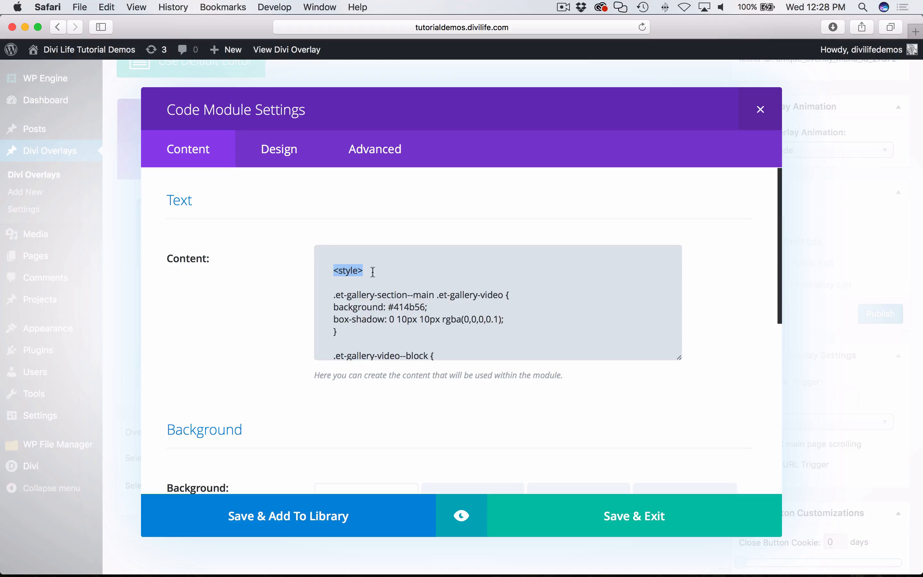
left_click(351, 284)
left_click_drag(327, 294, 382, 311)
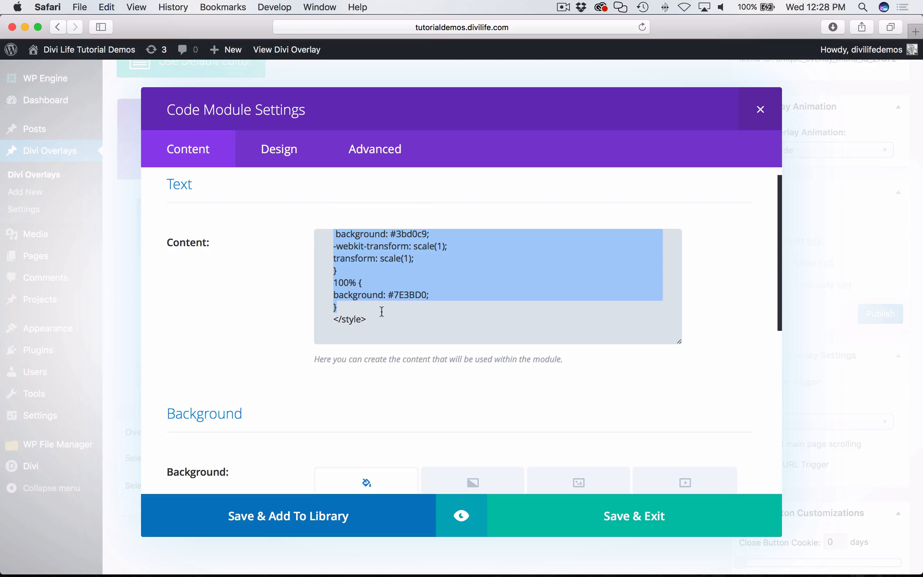
left_click(760, 110)
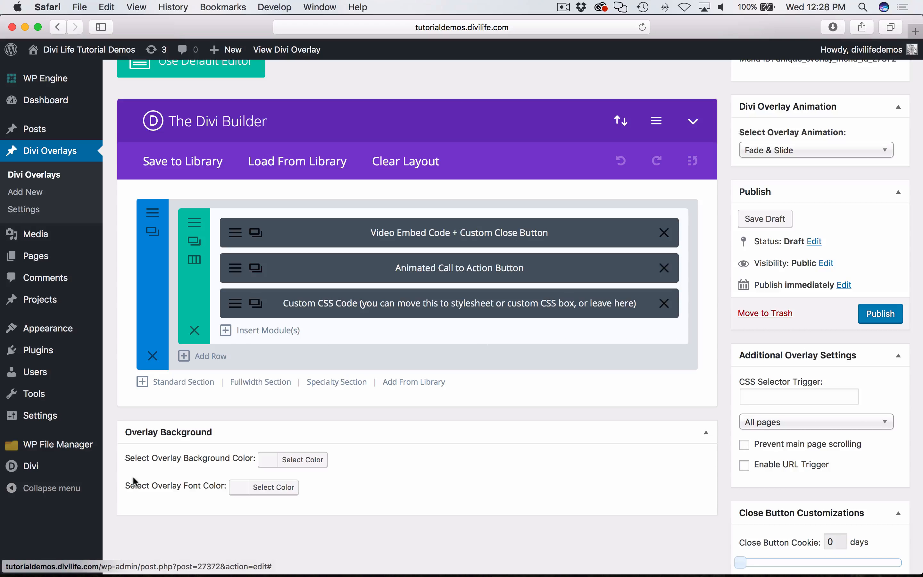
Set the overlay background color to white (#ffffff) with an opacity of 0.9.
mouse_move(44, 468)
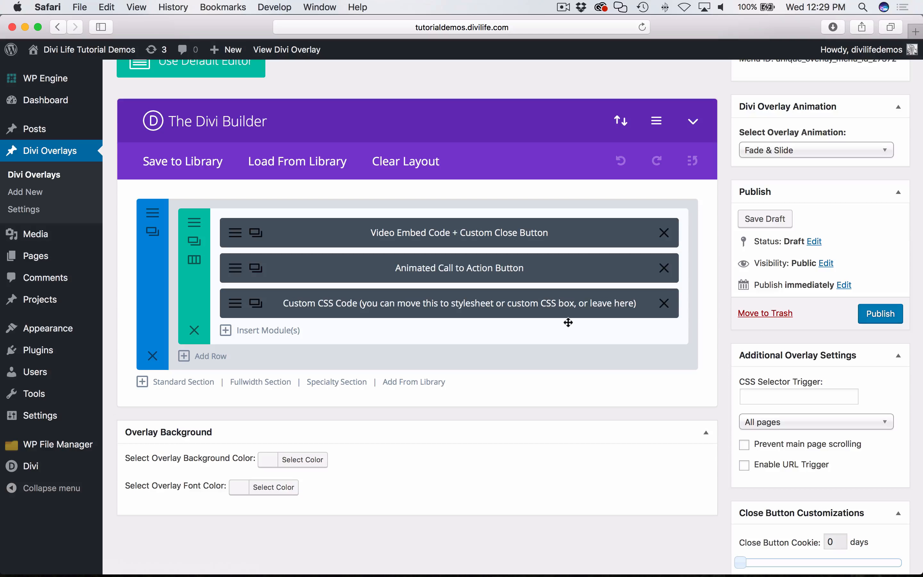
scroll(726, 332, "up", 2)
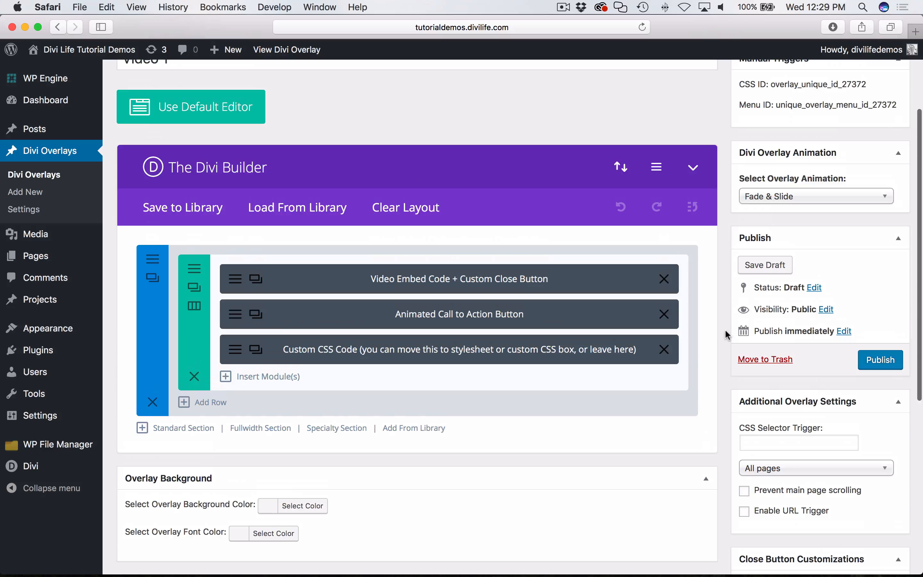
scroll(725, 331, "up", 5)
scroll(726, 331, "down", 5)
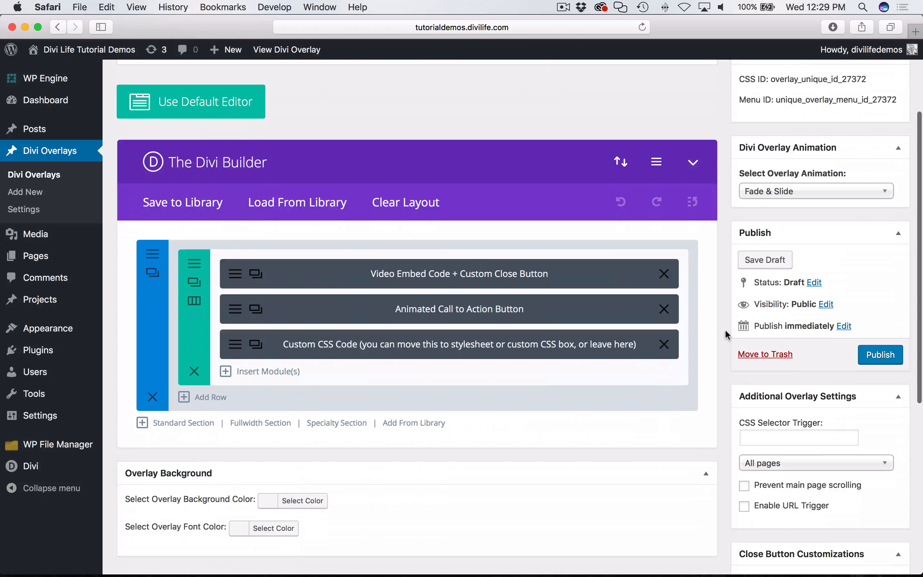
scroll(725, 329, "down", 5)
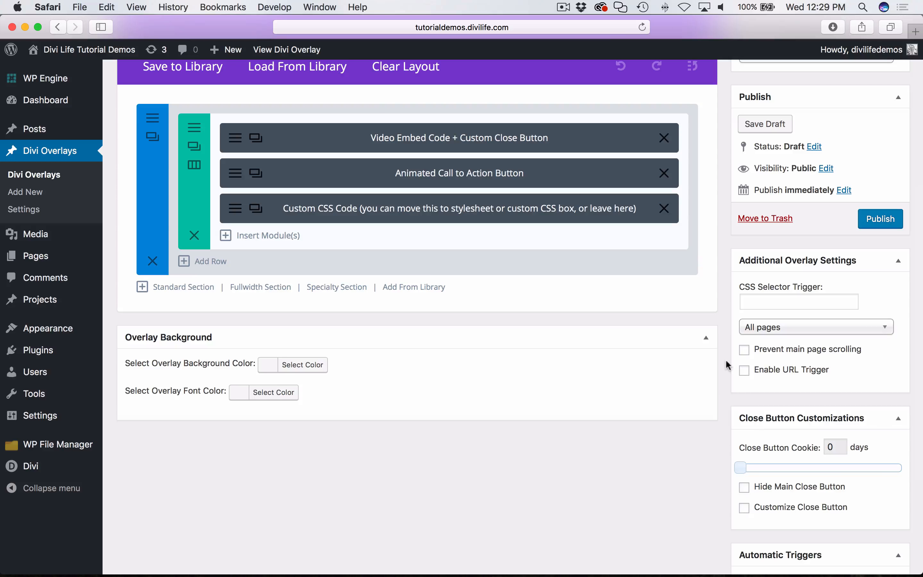
left_click(294, 369)
left_click(299, 369)
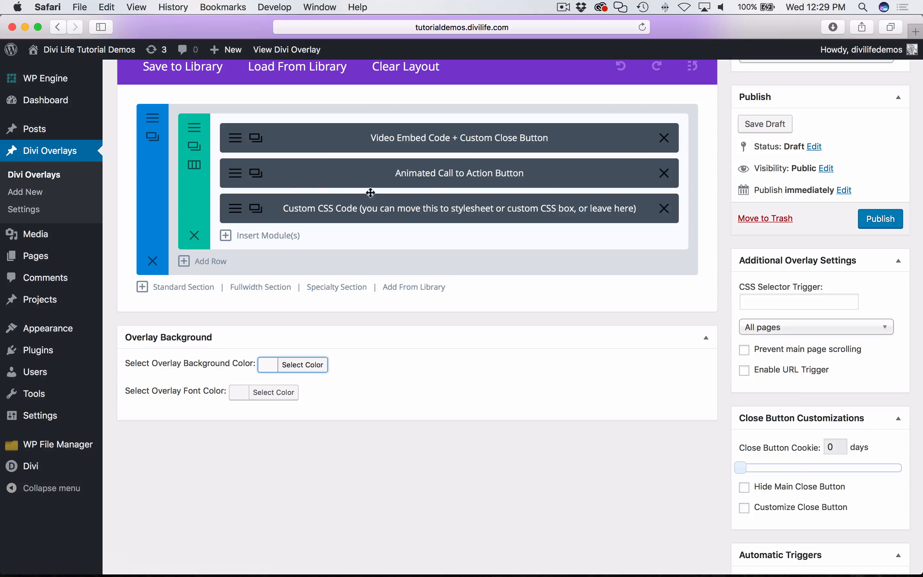
left_click(295, 364)
scroll(457, 407, "down", 1)
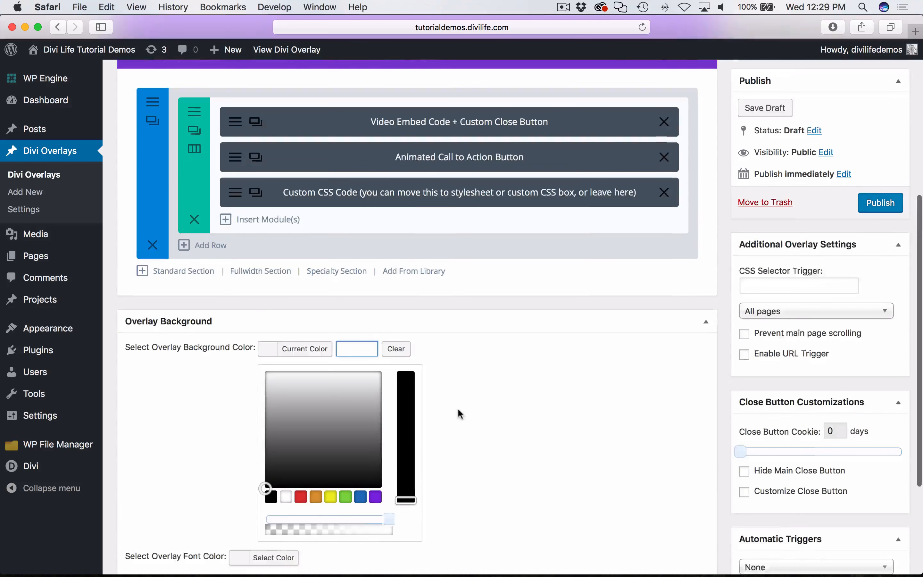
scroll(458, 408, "down", 5)
left_click(286, 411)
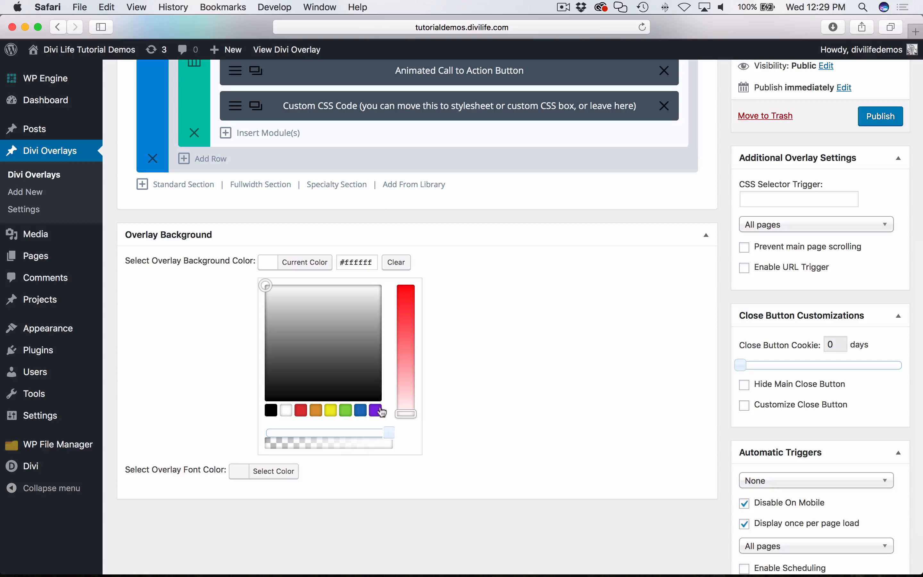
left_click_drag(392, 439, 379, 438)
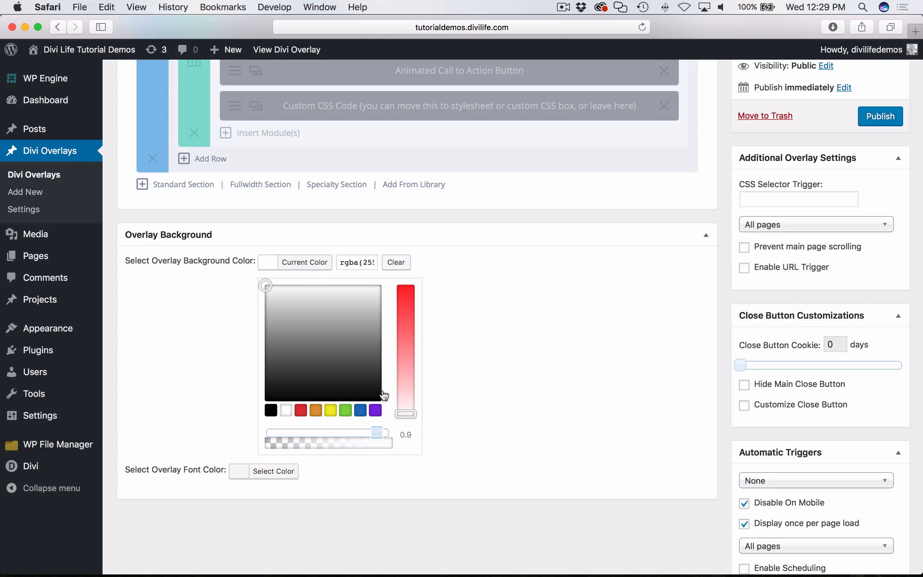
left_click(312, 267)
Re-enable the layout's section on phone, tablet and desktop, and check the overlay background color setting.
scroll(410, 381, "up", 5)
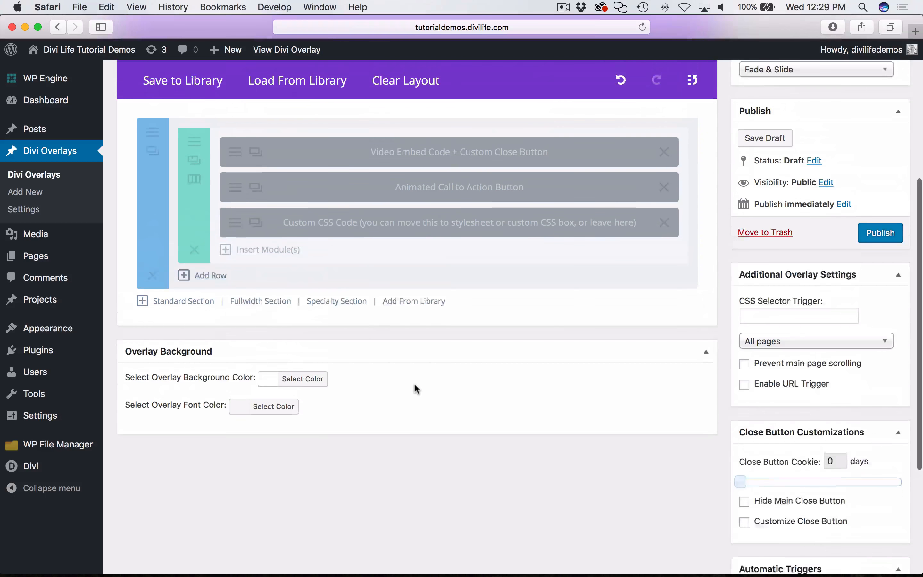
right_click(151, 202)
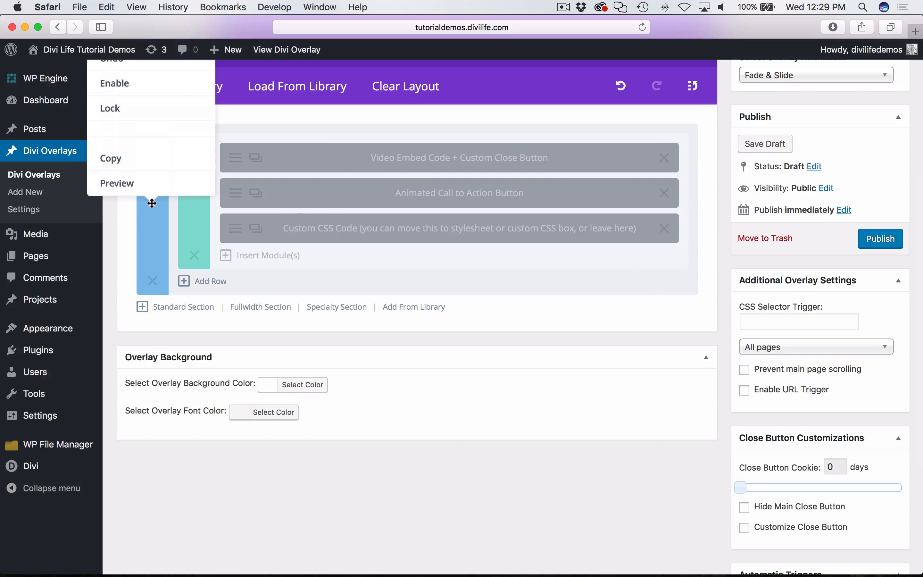
left_click(116, 83)
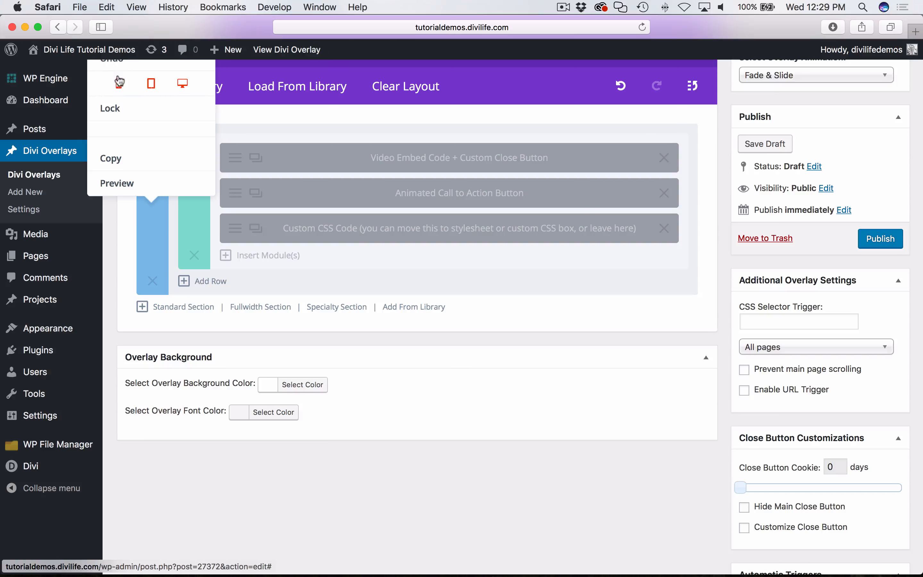
left_click(151, 83)
left_click(183, 84)
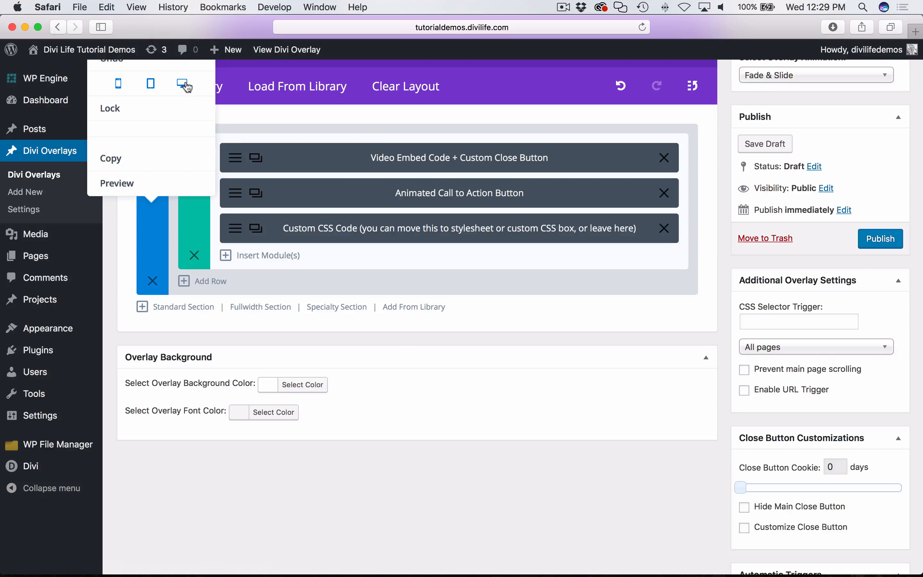
left_click(529, 498)
left_click(313, 380)
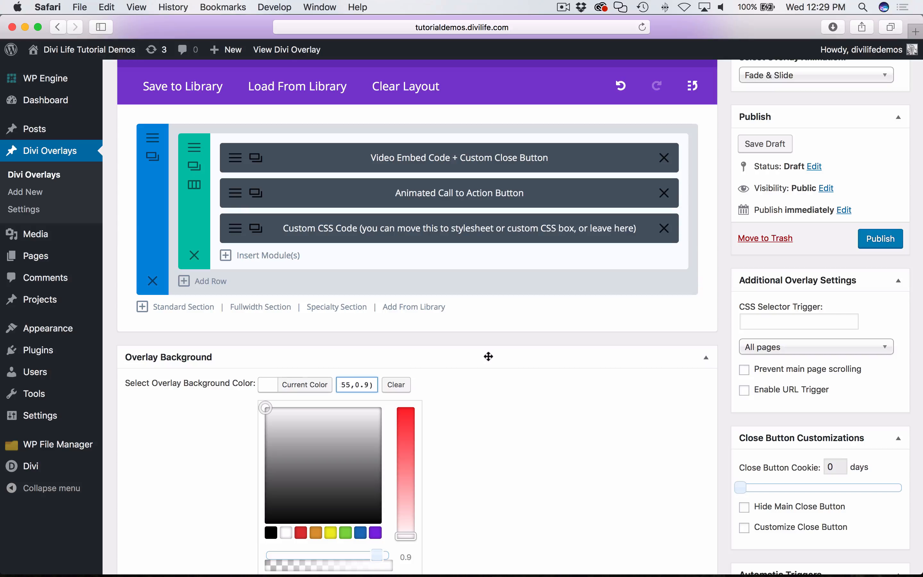
left_click(501, 345)
Set the overlay animation to Scale.
scroll(765, 145, "up", 5)
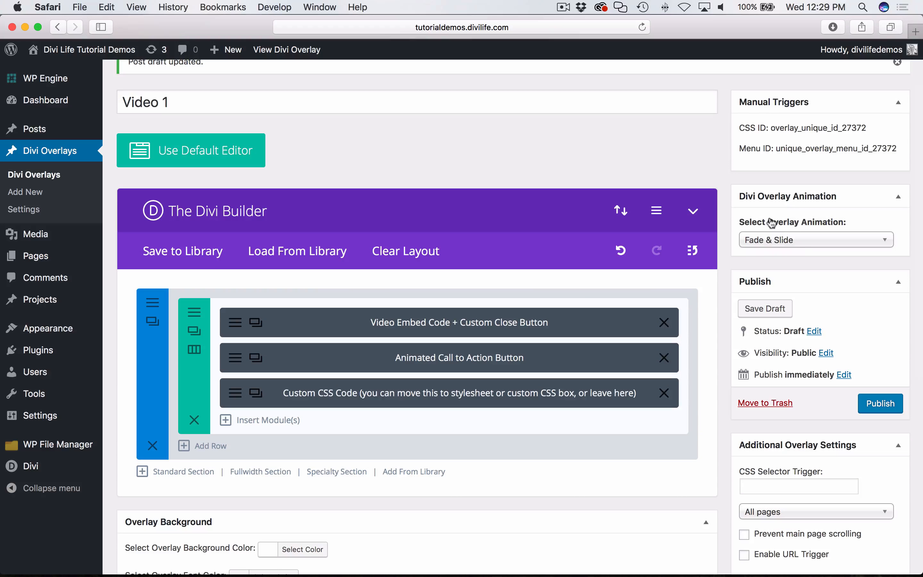
left_click(773, 244)
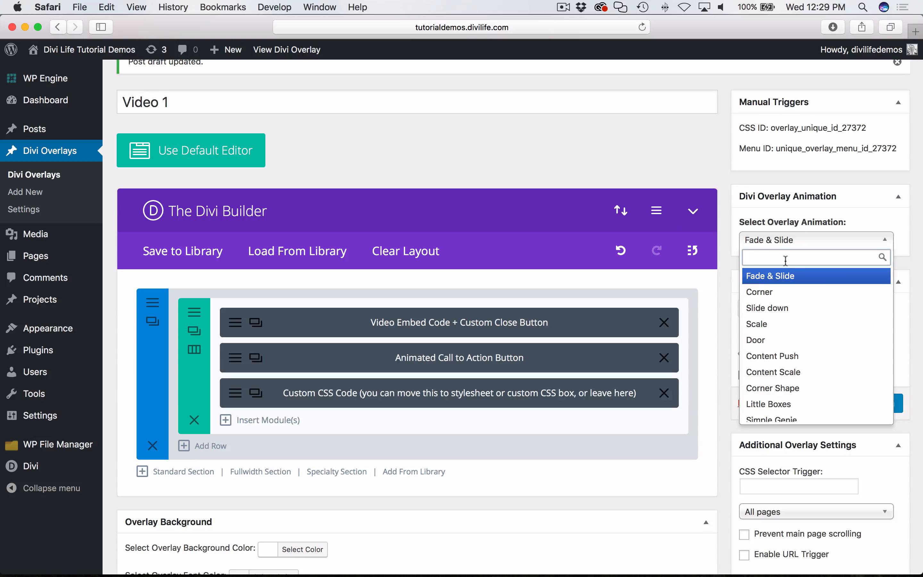
left_click(760, 329)
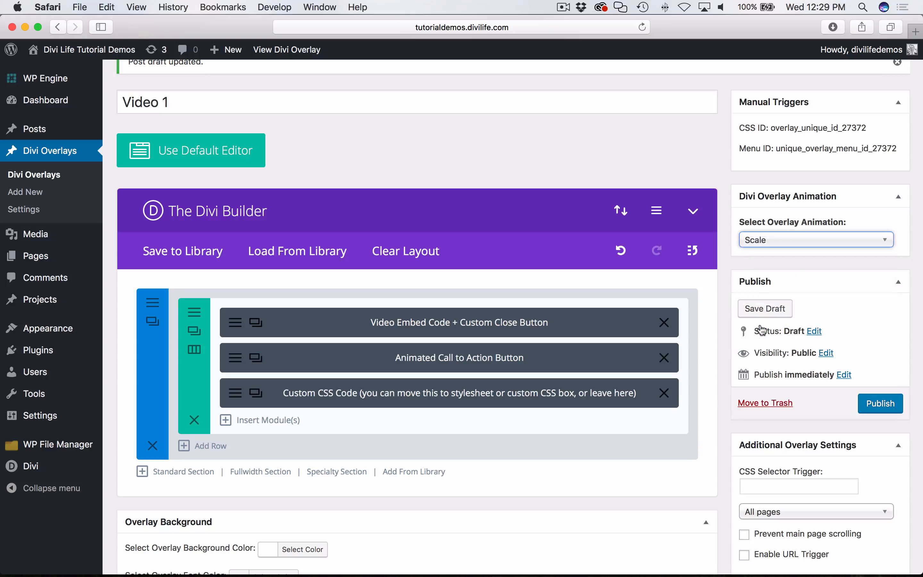
Turn on Hide Main Close Button in the overlay's close button customizations.
scroll(723, 377, "down", 10)
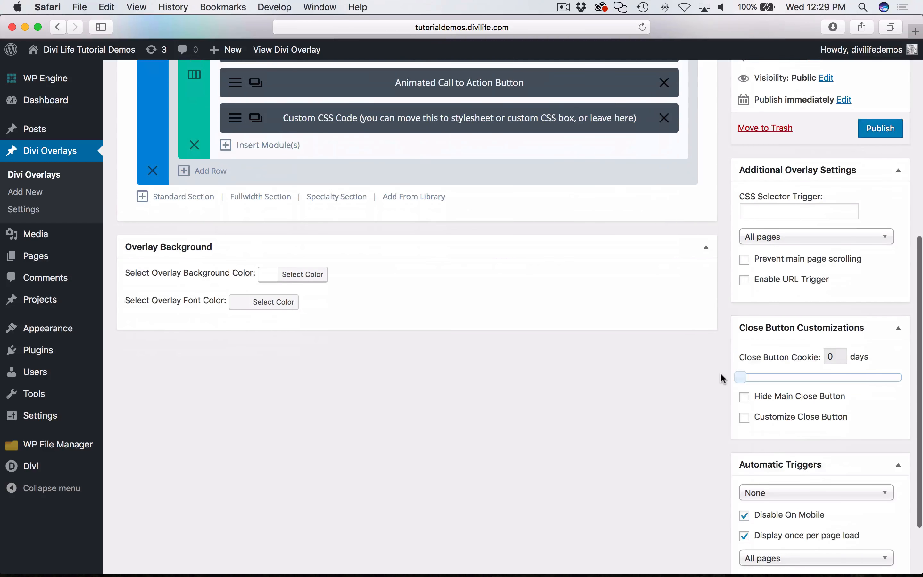
scroll(720, 377, "down", 1)
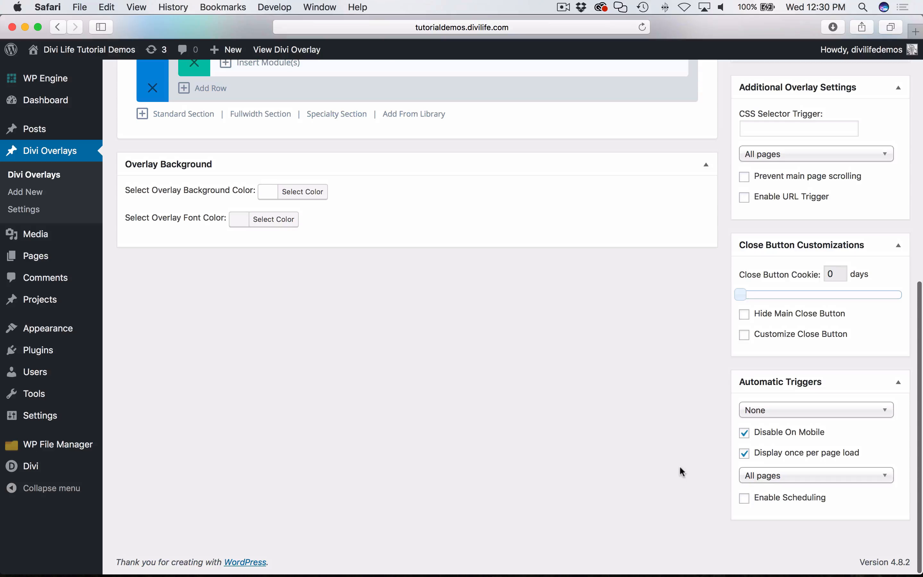
scroll(715, 272, "up", 1)
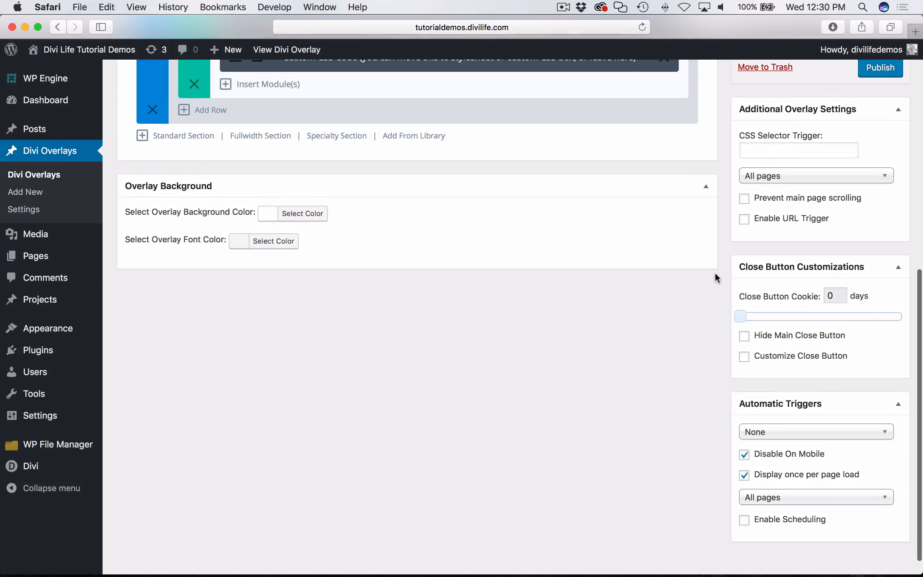
left_click(744, 339)
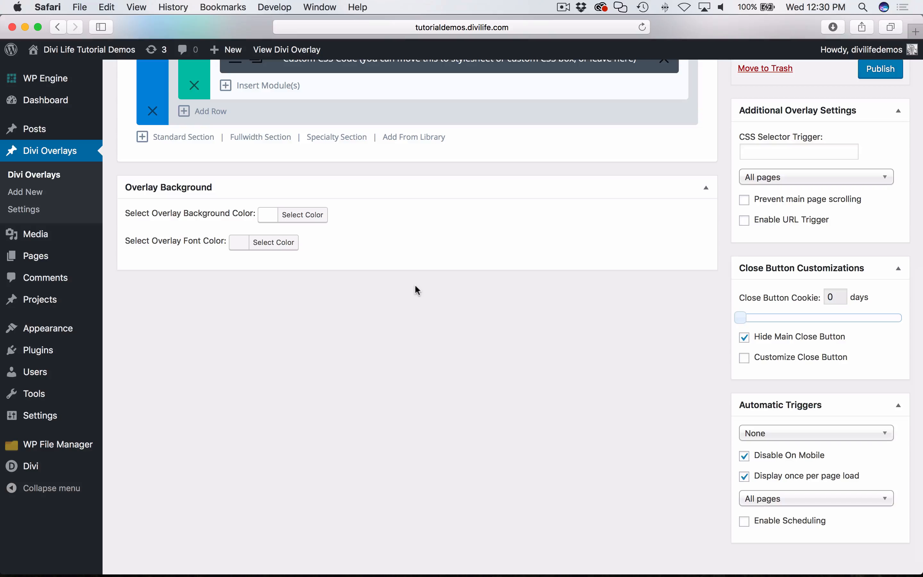
Publish the Video 1 overlay.
scroll(358, 365, "up", 2)
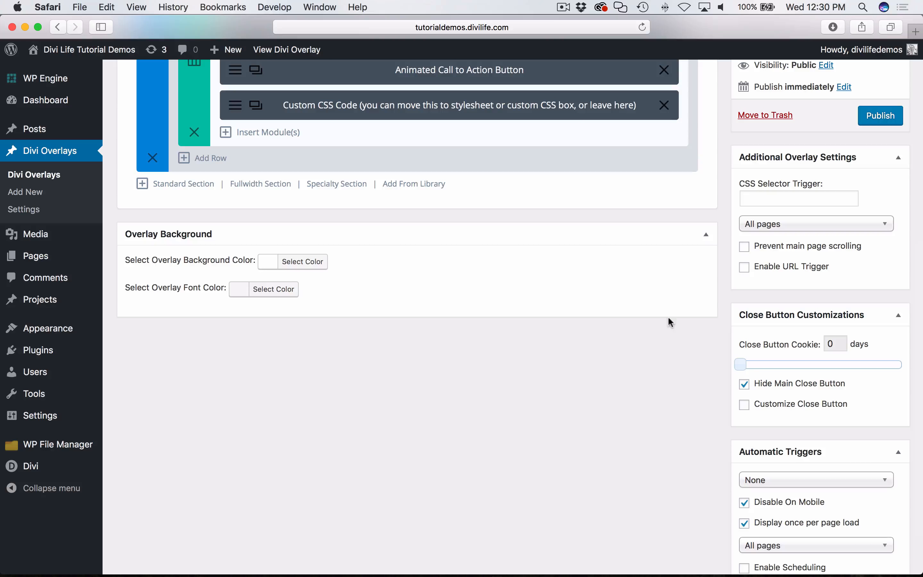
scroll(305, 327, "up", 5)
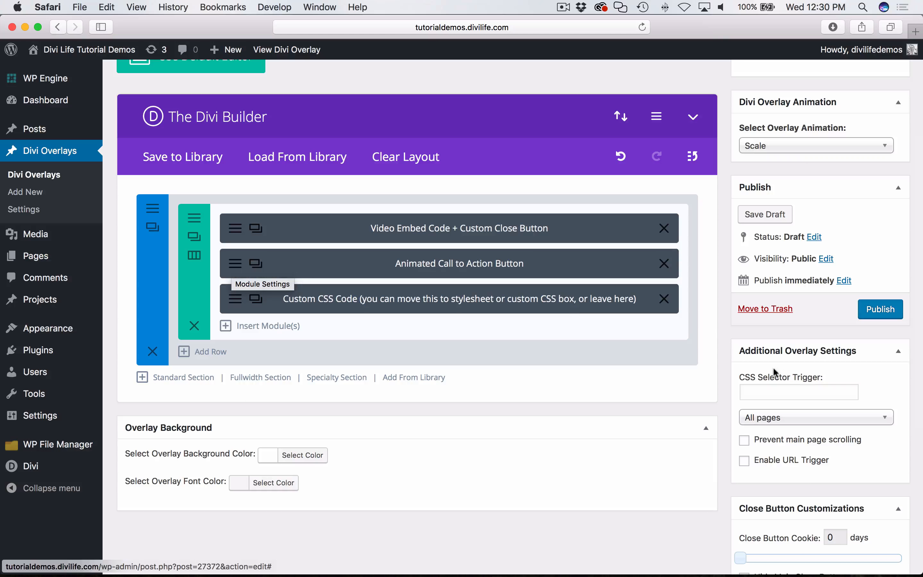
left_click(875, 311)
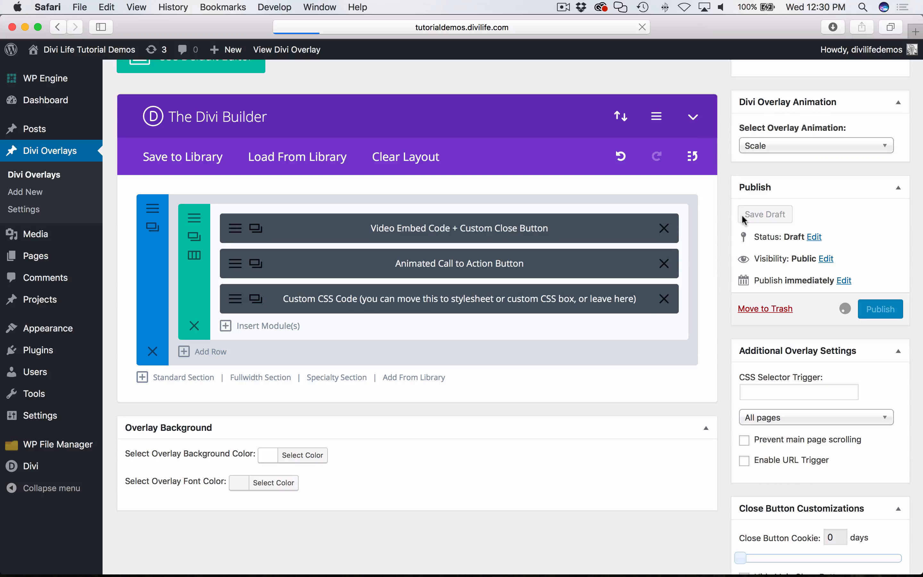
Copy the overlay's CSS ID, overlay_unique_id_27372, from its manual triggers.
scroll(730, 167, "up", 2)
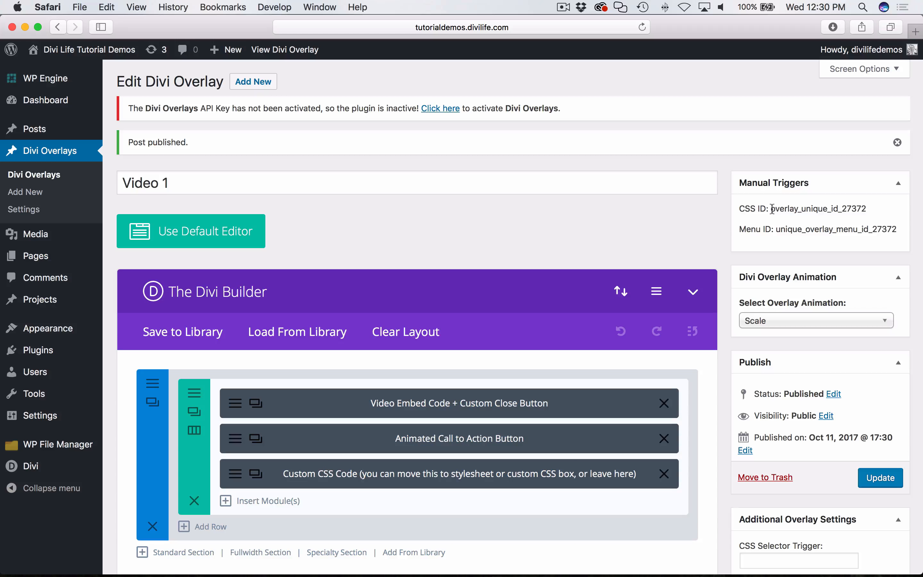
left_click_drag(771, 208, 873, 207)
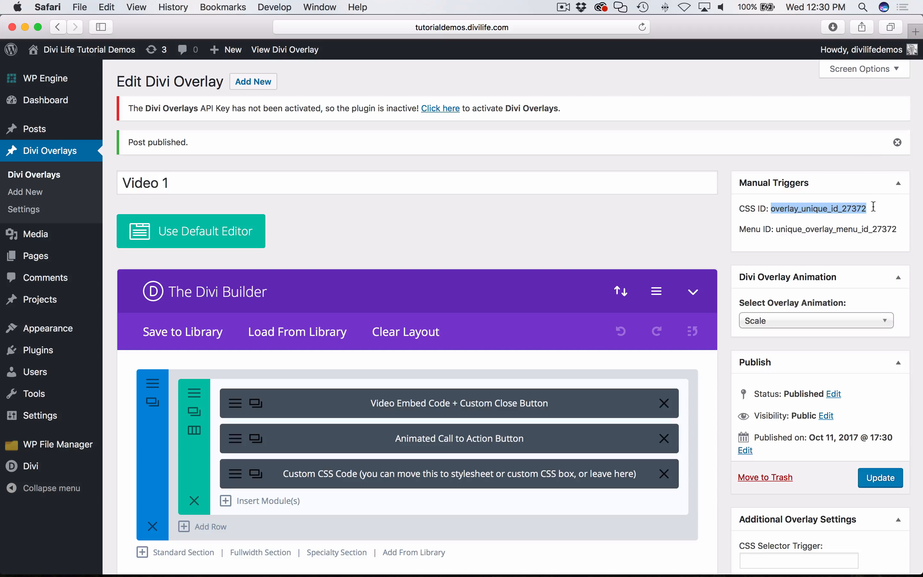
right_click(823, 208)
left_click(747, 248)
left_click(385, 232)
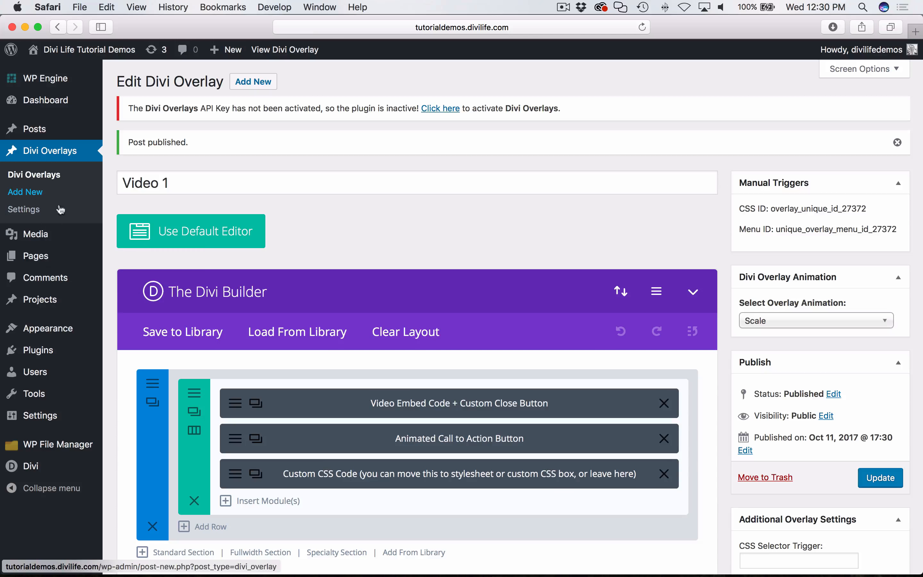
Open Video Test Page from the site's list of pages for editing.
left_click(34, 259)
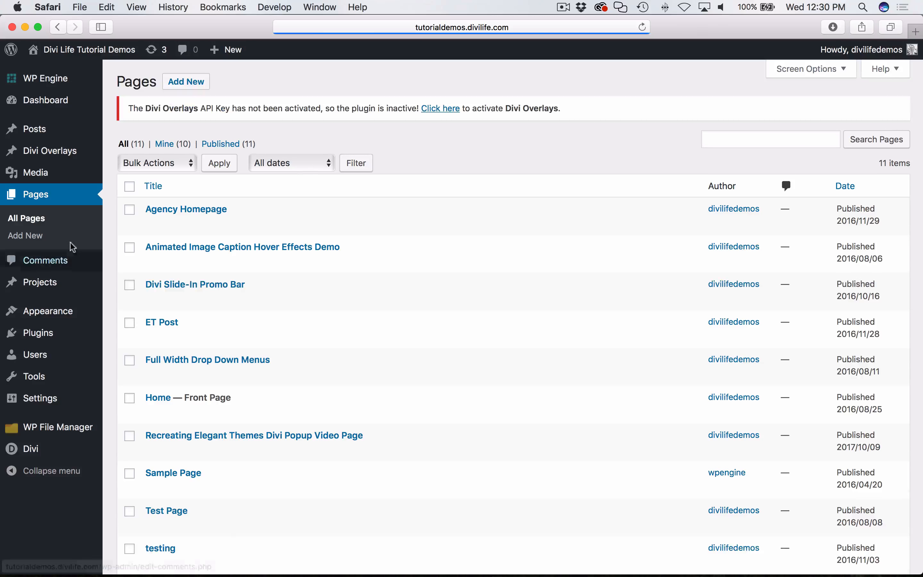
scroll(245, 363, "down", 3)
scroll(245, 364, "down", 1)
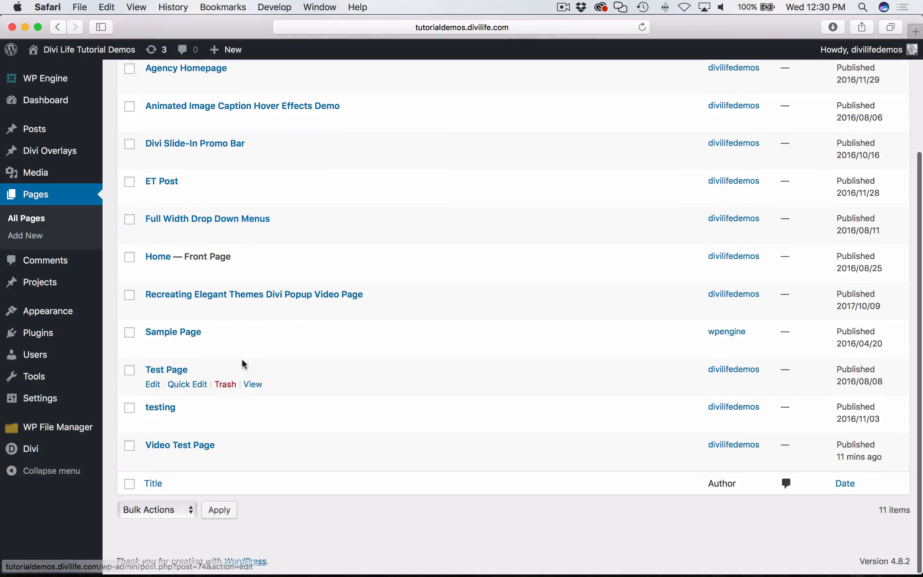
left_click(189, 445)
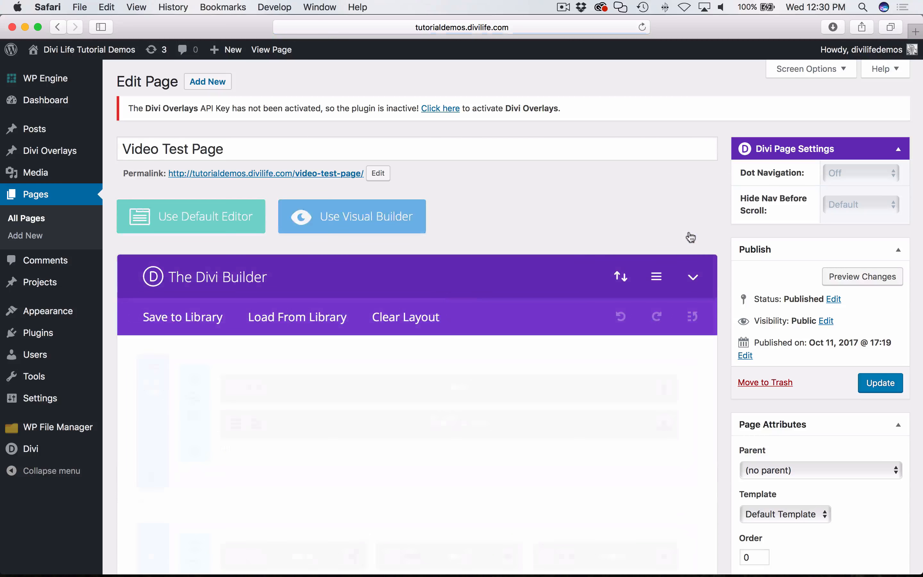
Switch to Chrome and compare Elegant Themes' original Divi page with the recreated popup video page.
scroll(692, 276, "down", 3)
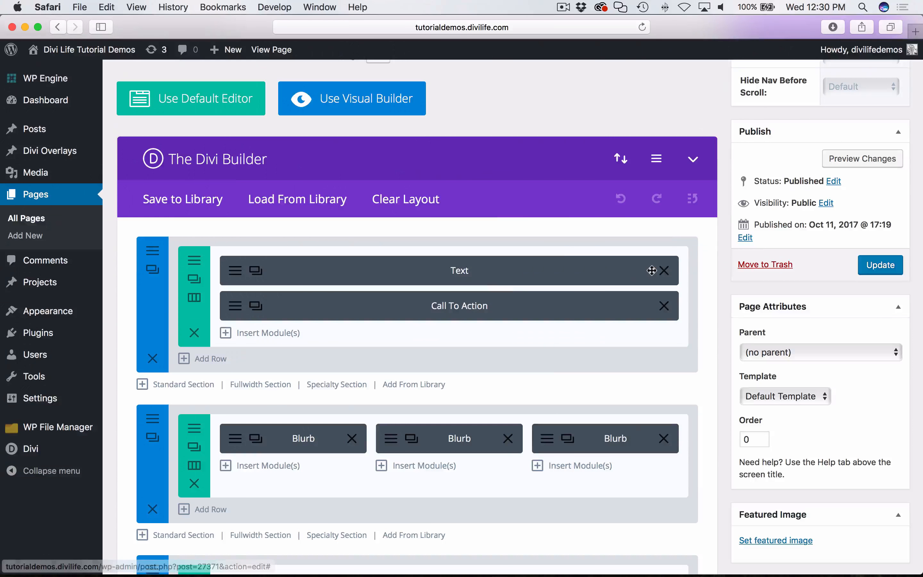
key("super+Tab")
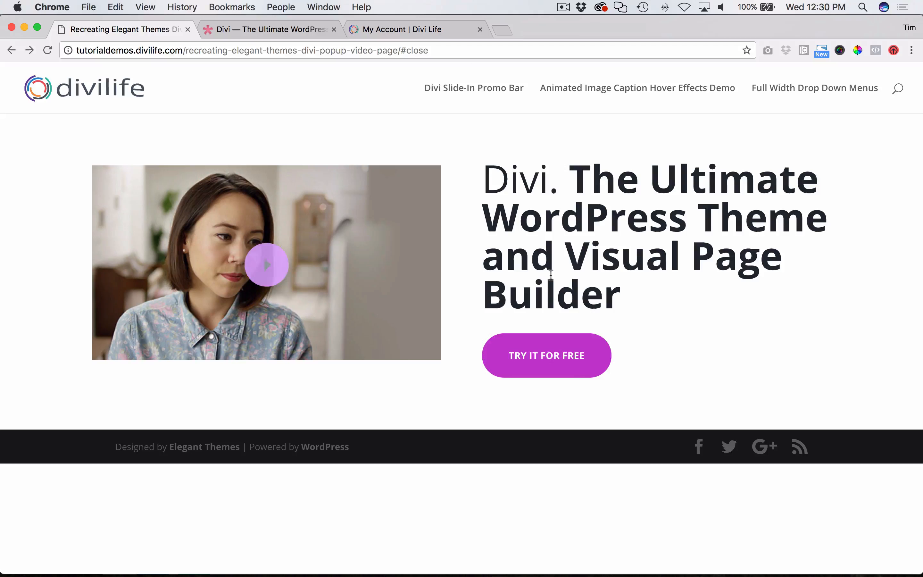
left_click(251, 29)
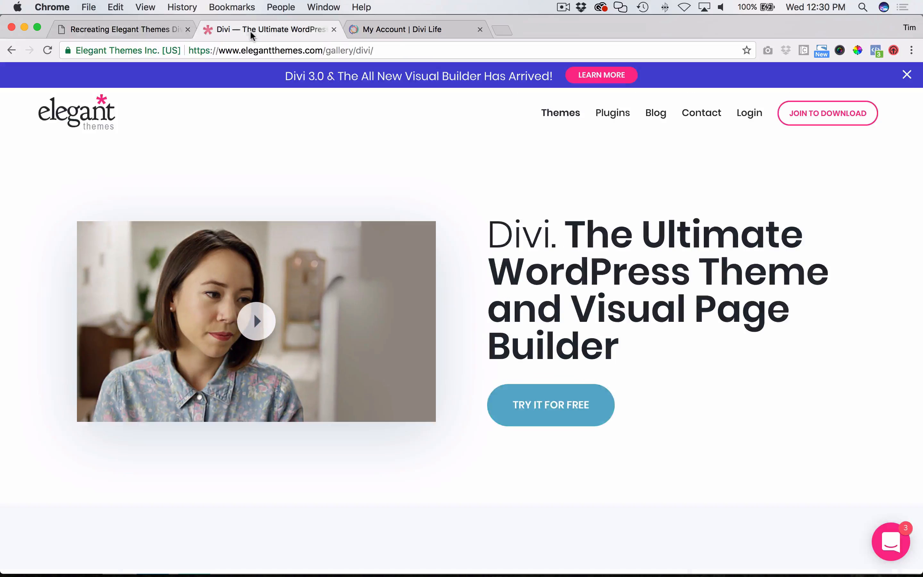
left_click(73, 29)
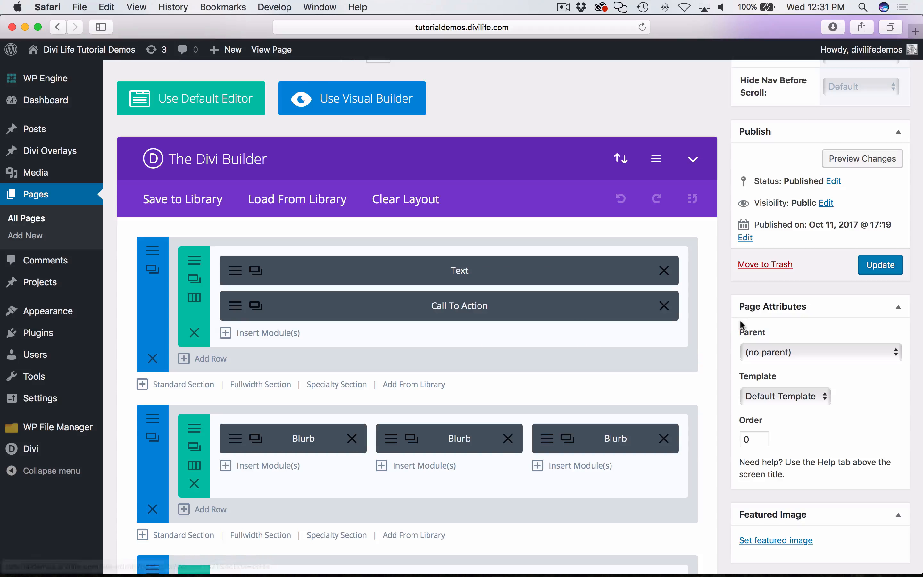
scroll(379, 239, "up", 1)
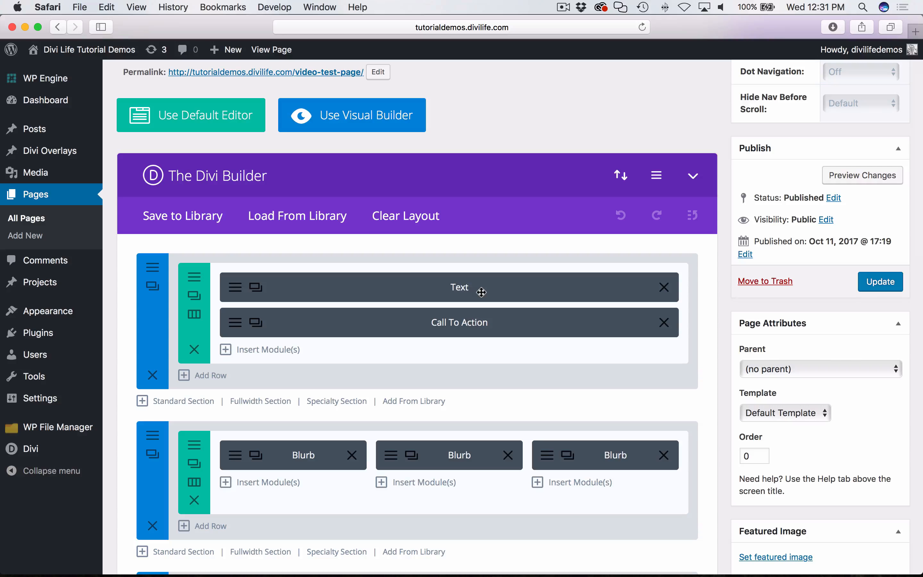
left_click(307, 220)
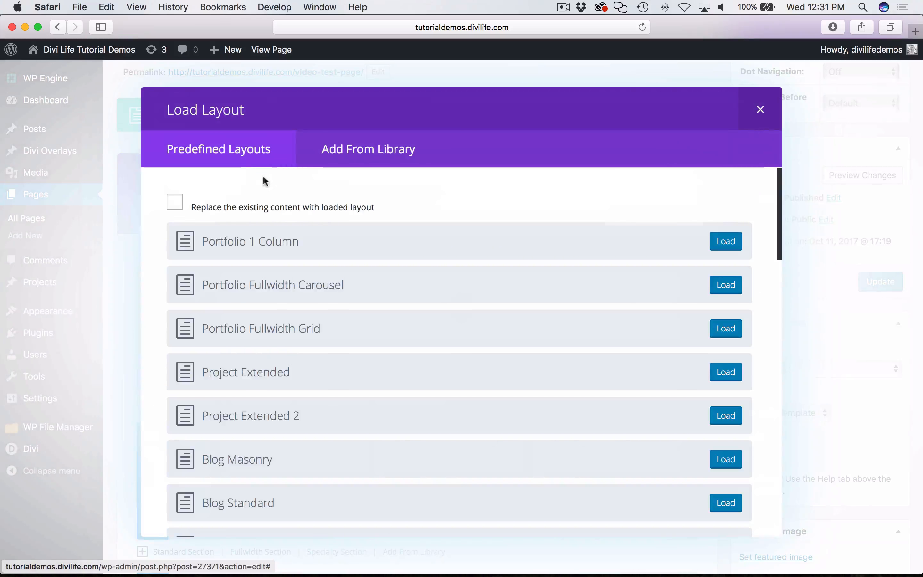
left_click(760, 110)
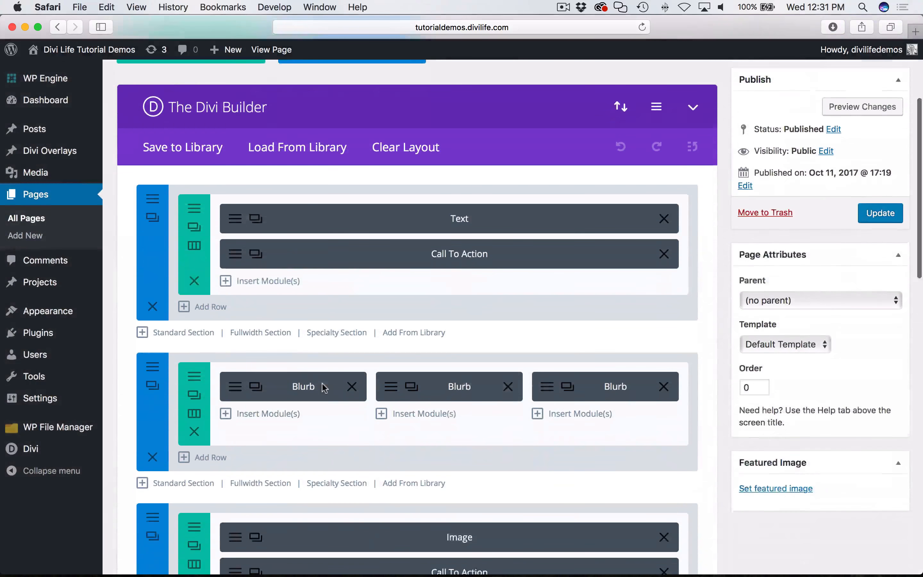
Set the CSS ID of the first section's Call To Action module to overlay_unique_id_27372, save the module and update the page.
left_click(349, 249)
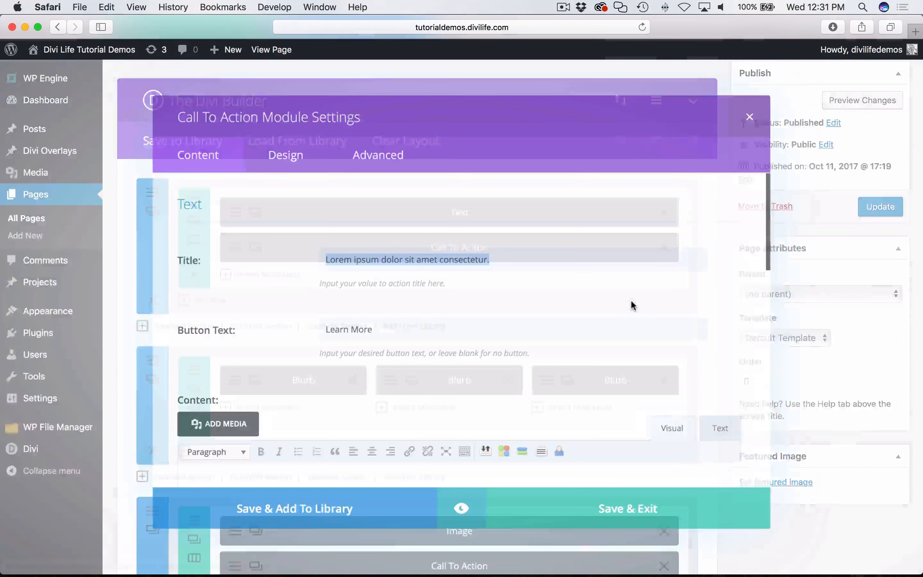
scroll(631, 301, "down", 4)
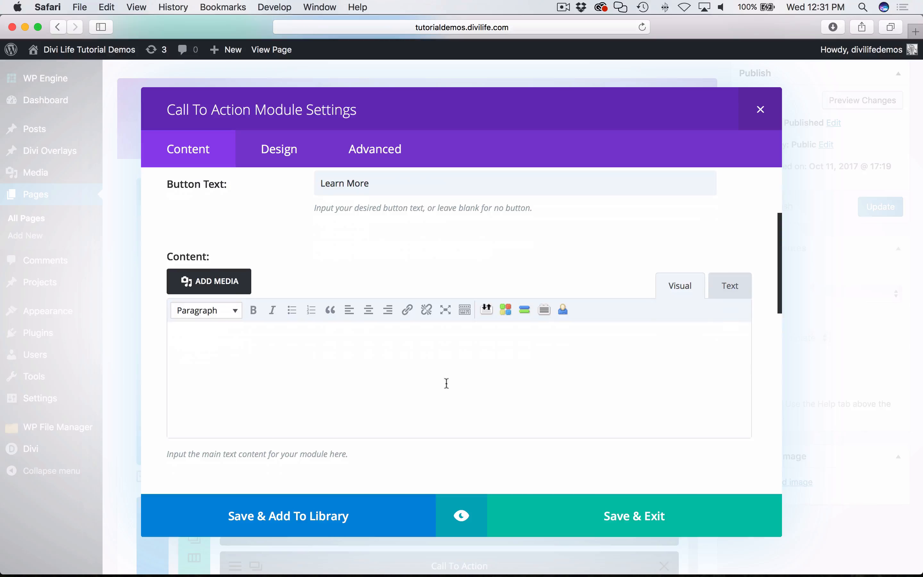
scroll(593, 249, "up", 4)
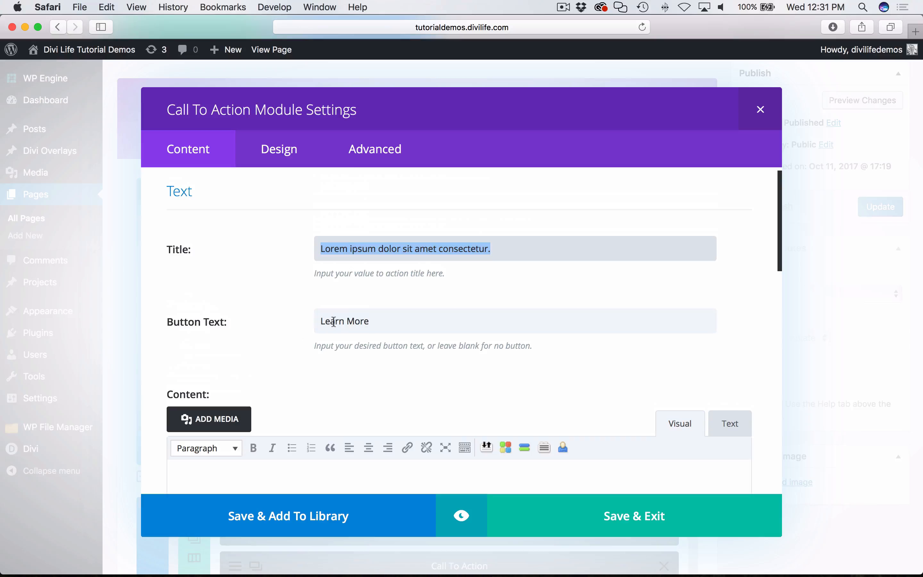
left_click(402, 152)
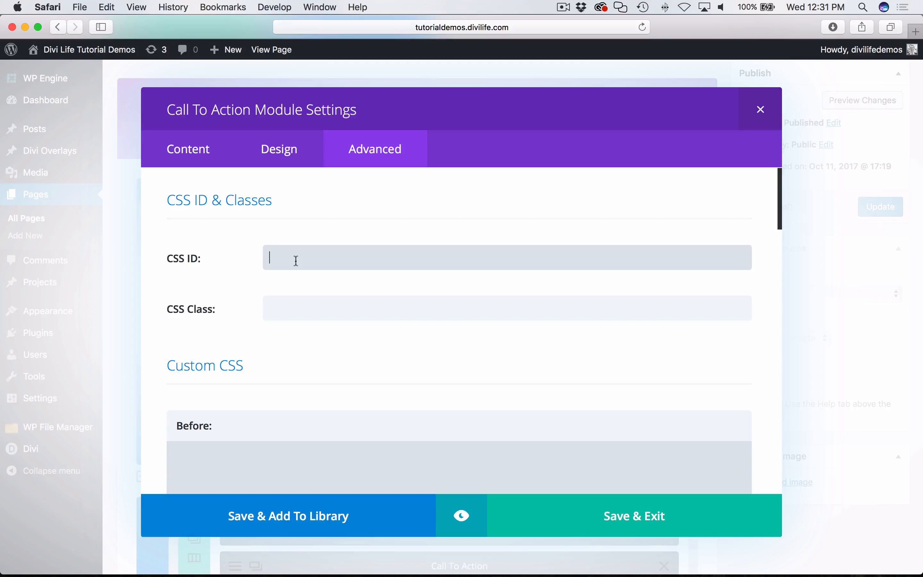
type("overlay_unique_id_27372")
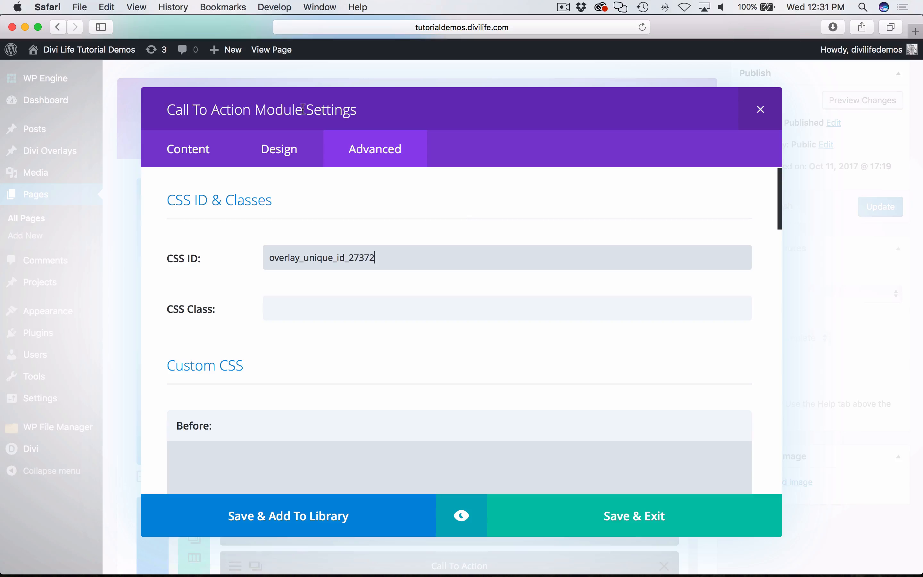
left_click(742, 366)
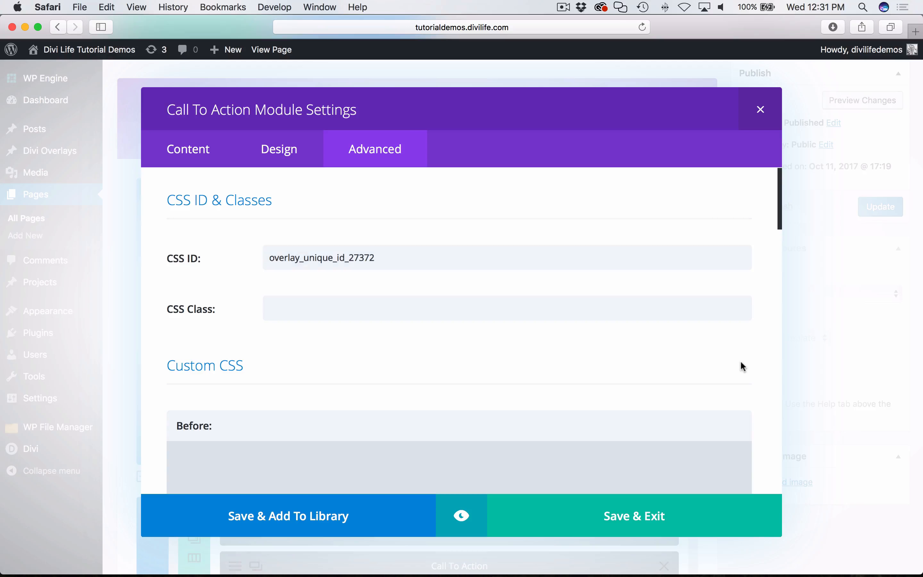
scroll(741, 362, "down", 2)
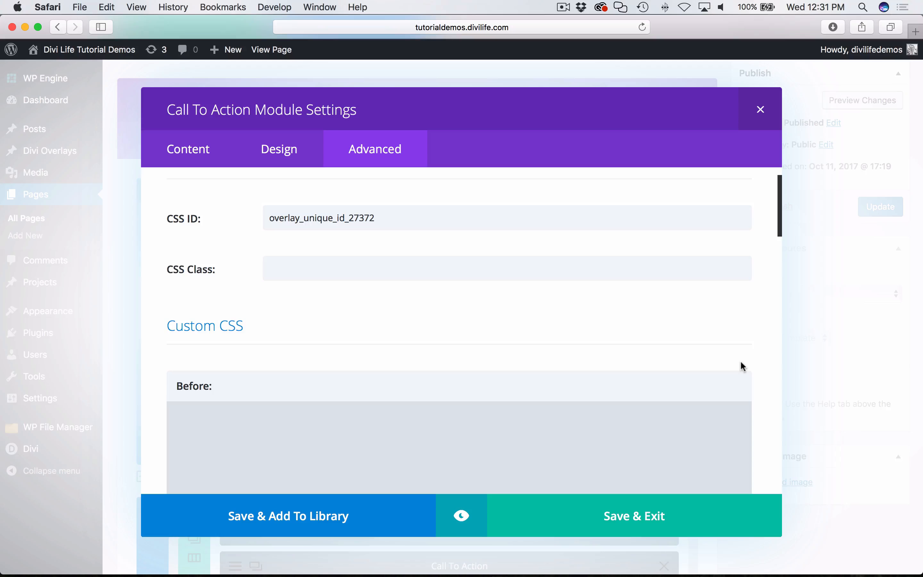
scroll(742, 366, "up", 1)
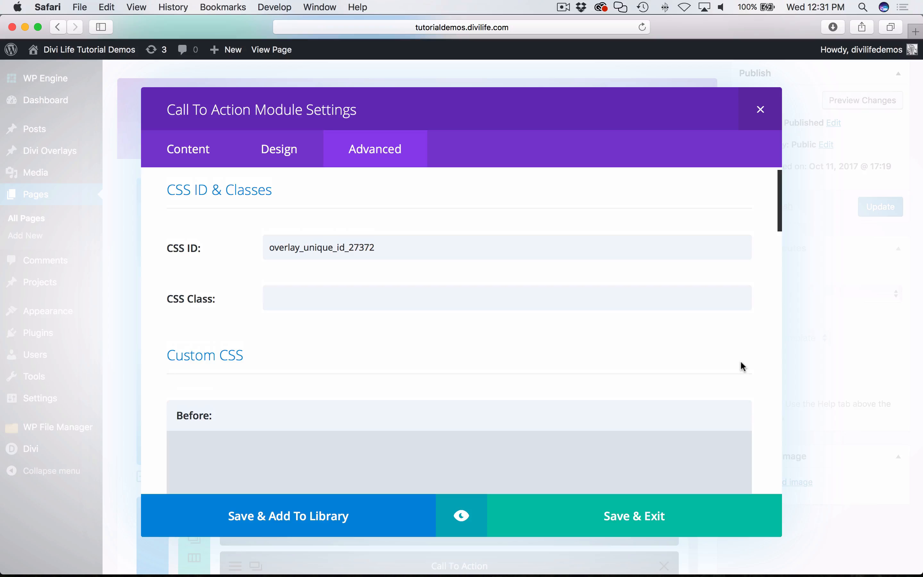
left_click(623, 521)
left_click(884, 208)
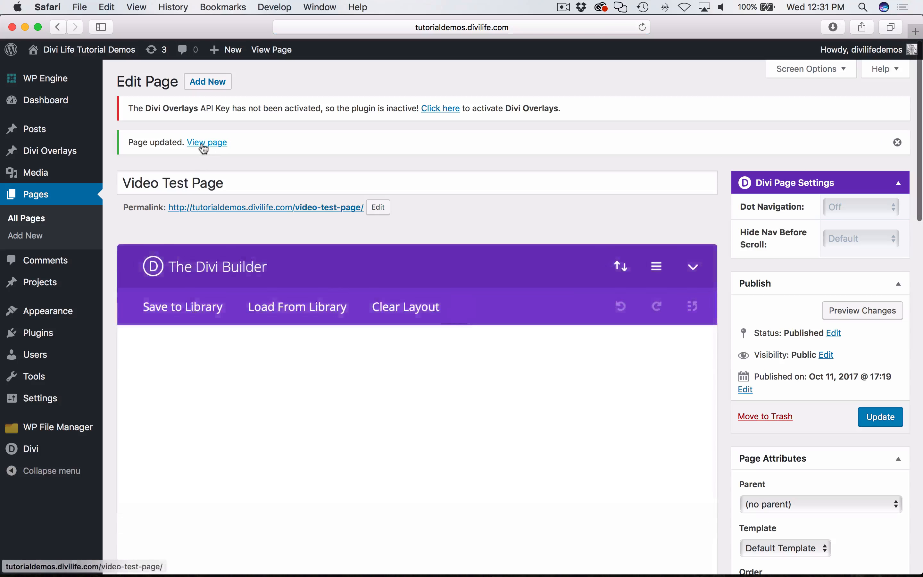
View the live Video Test Page and test the video popup from its Learn More button, closing the overlay when done.
left_click(203, 147)
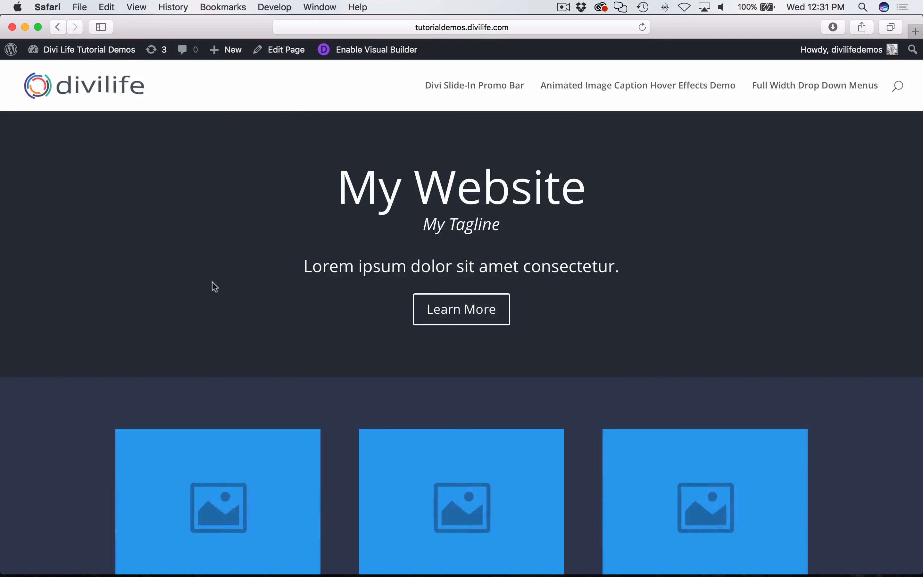
left_click(473, 314)
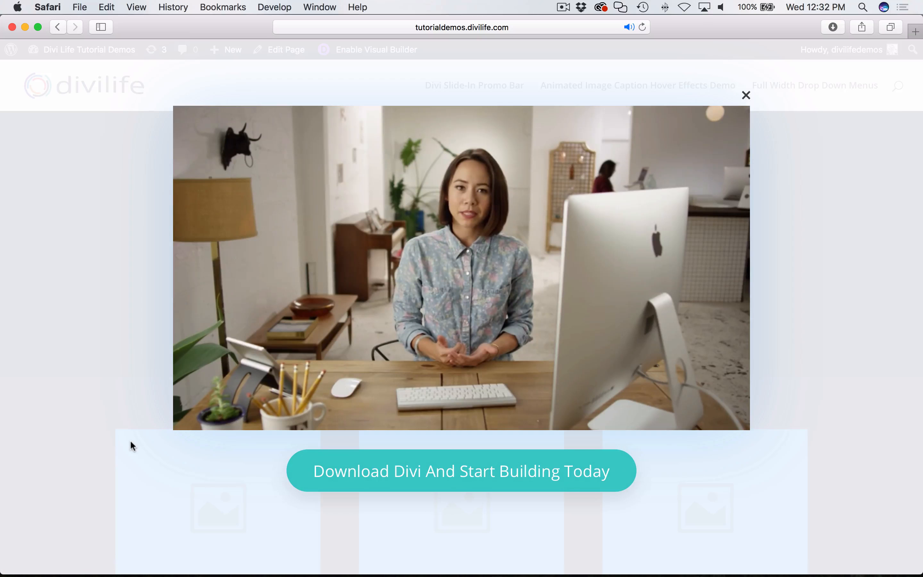
mouse_move(917, 354)
left_mouse_down()
mouse_move(703, 320)
mouse_move(810, 320)
mouse_move(920, 341)
mouse_move(748, 336)
mouse_move(916, 344)
mouse_move(919, 362)
left_mouse_up()
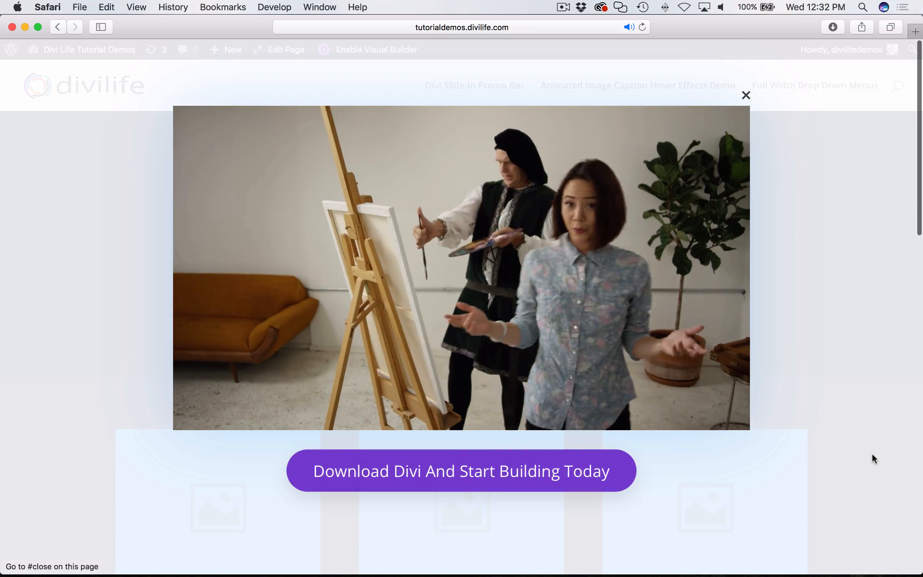
left_click(79, 375)
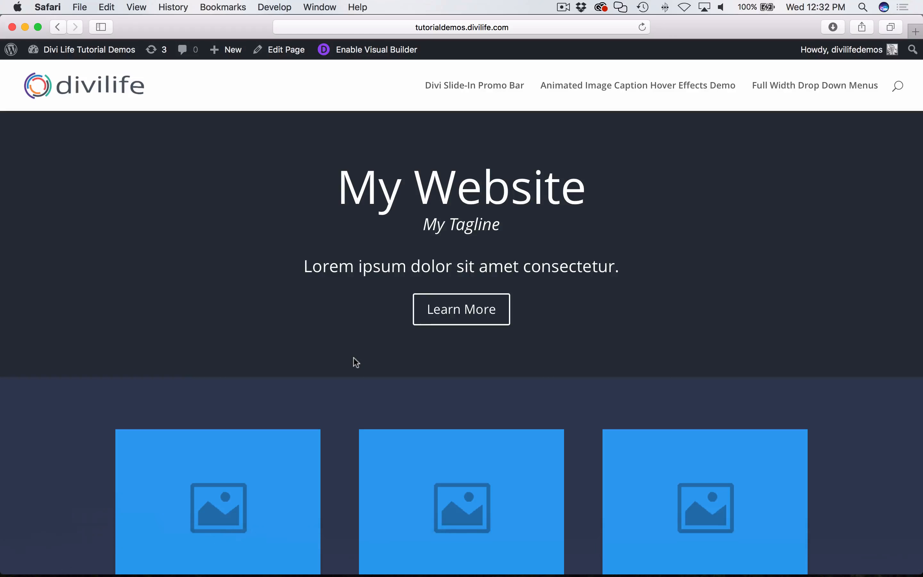
Return to the WordPress dashboard and open the Video 1 overlay from the Divi Overlays list for editing.
mouse_move(107, 573)
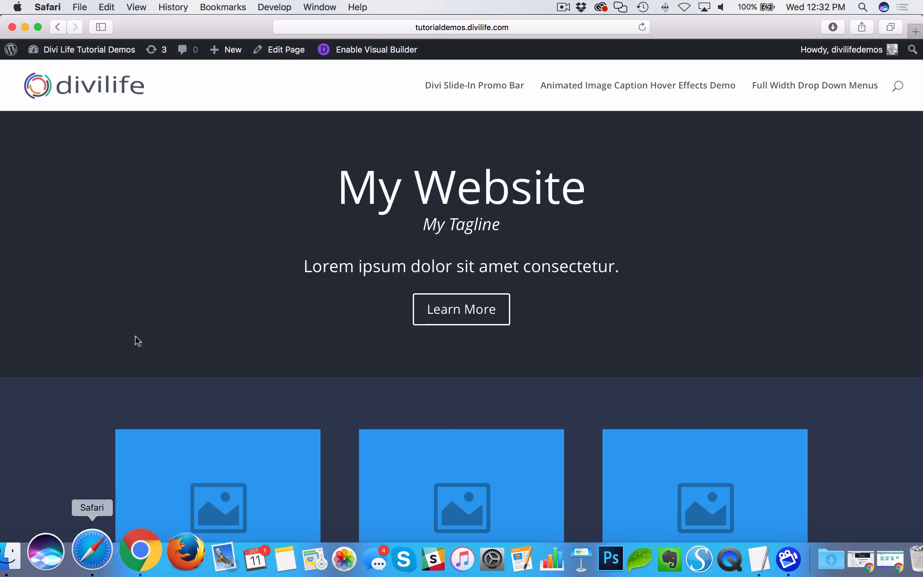
mouse_move(77, 53)
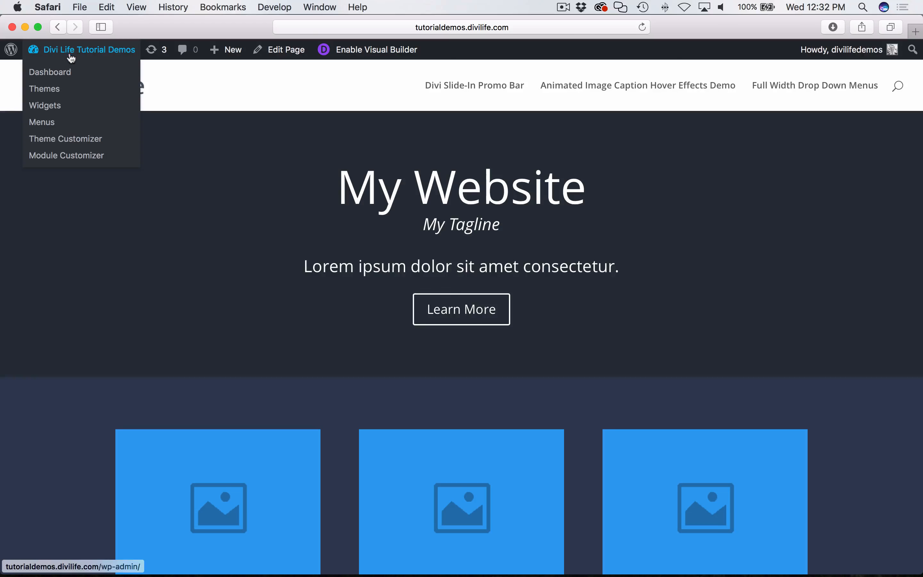
left_click(65, 72)
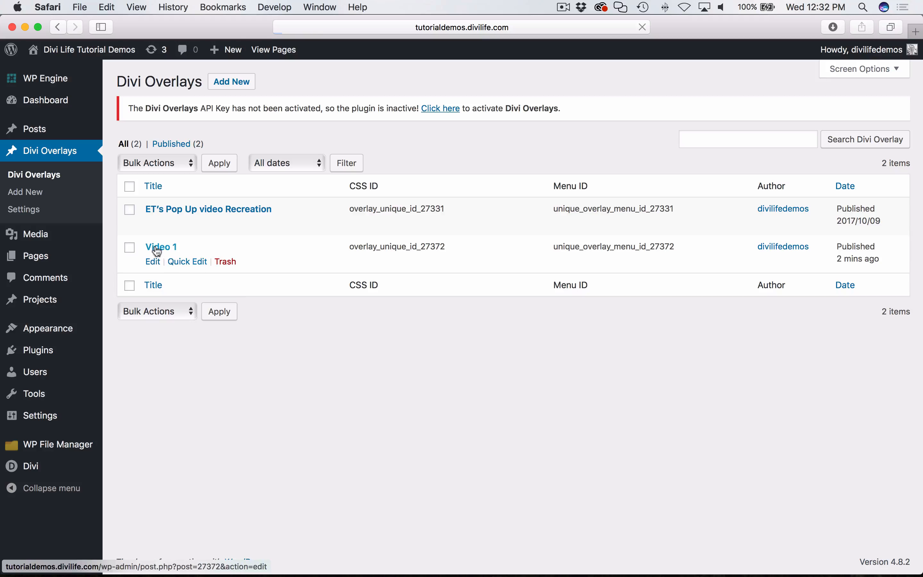
left_click(156, 248)
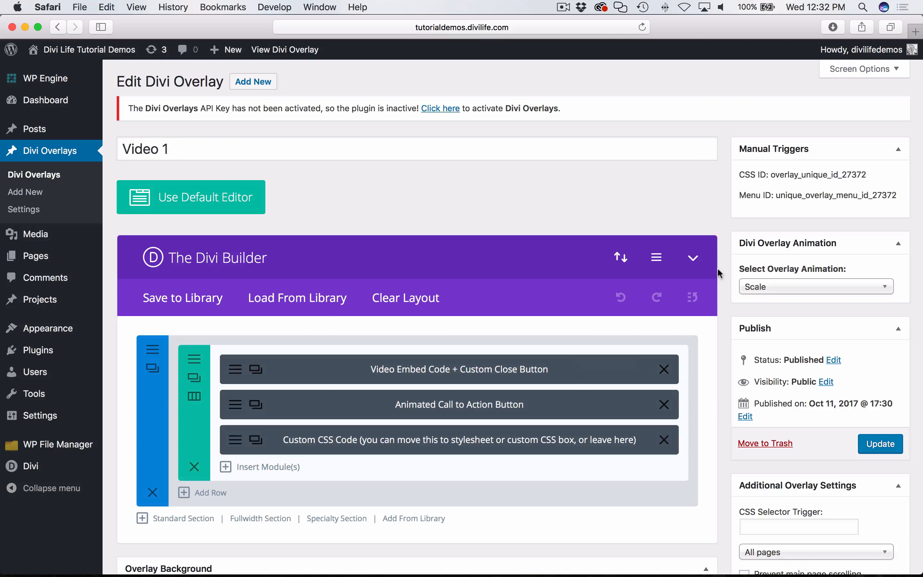
Open the Video Embed Code + Custom Close Button module, enlarge its code area and select the YouTube video ID in the iframe URL.
scroll(718, 273, "down", 5)
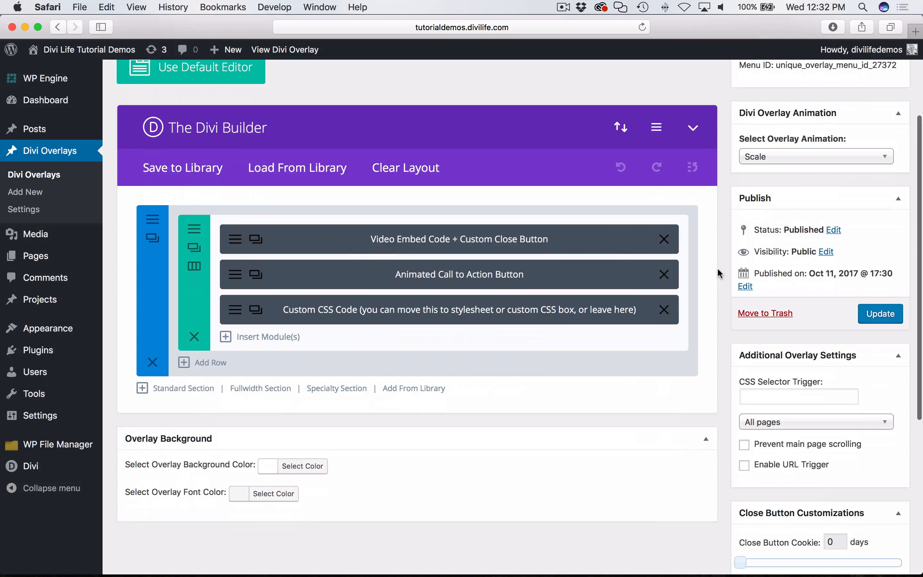
left_click(235, 242)
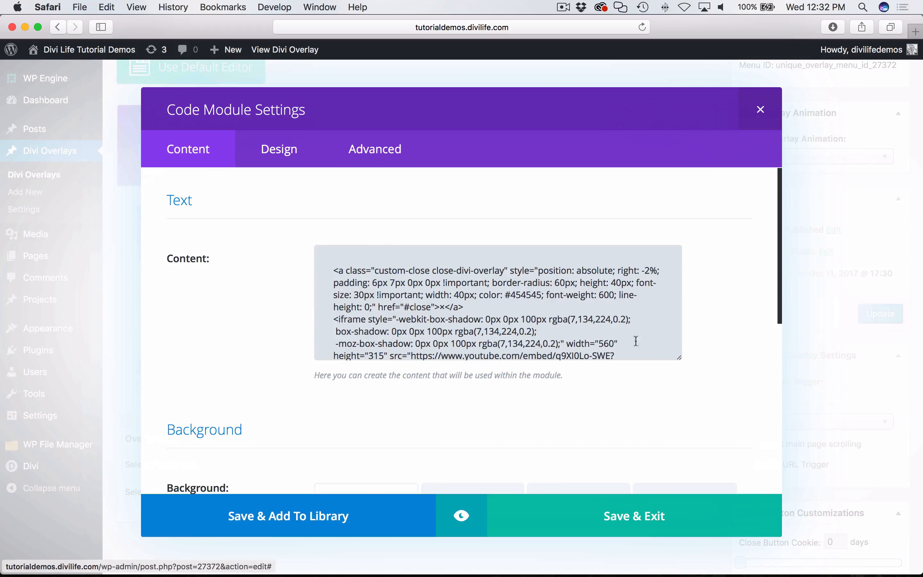
left_click_drag(681, 361, 705, 458)
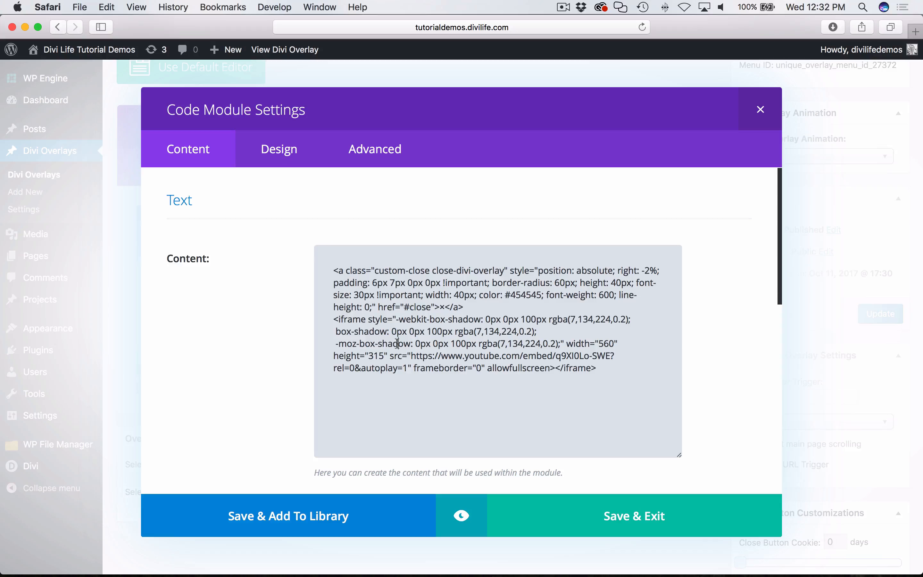
mouse_move(77, 574)
left_click_drag(408, 366, 345, 366)
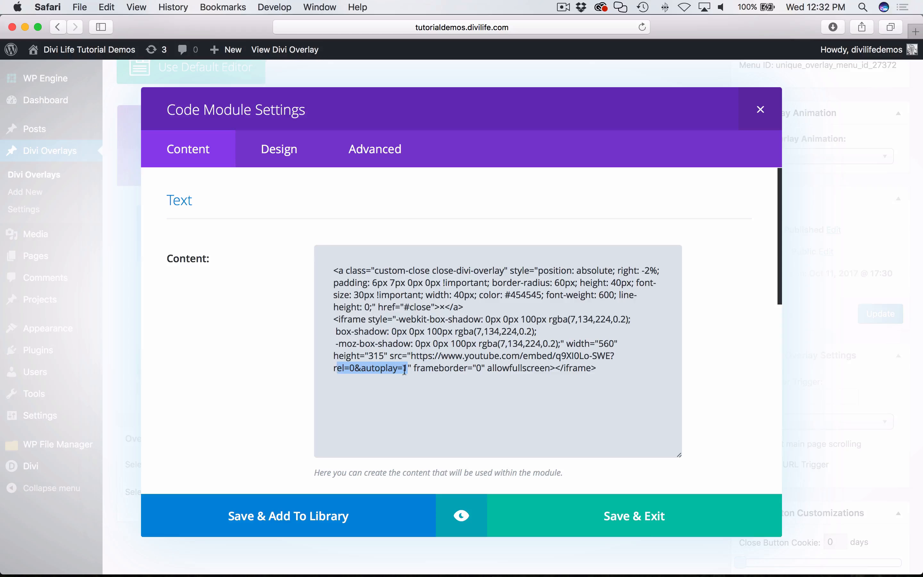
mouse_move(181, 573)
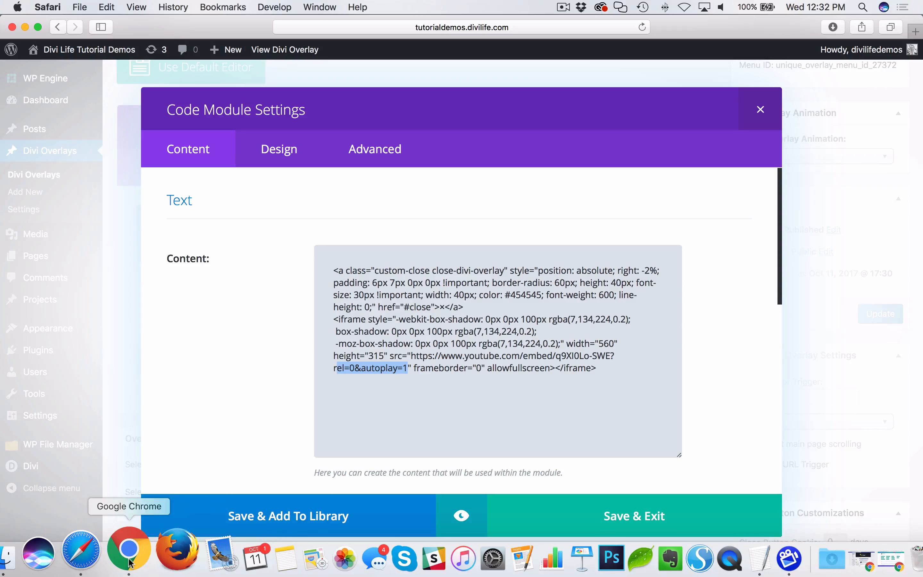
left_click(562, 358)
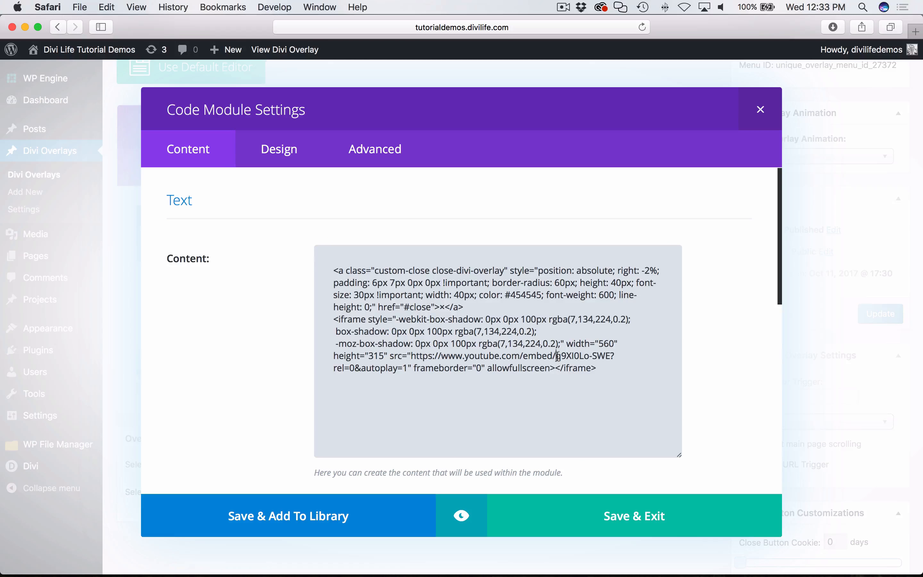
left_click_drag(557, 356, 608, 358)
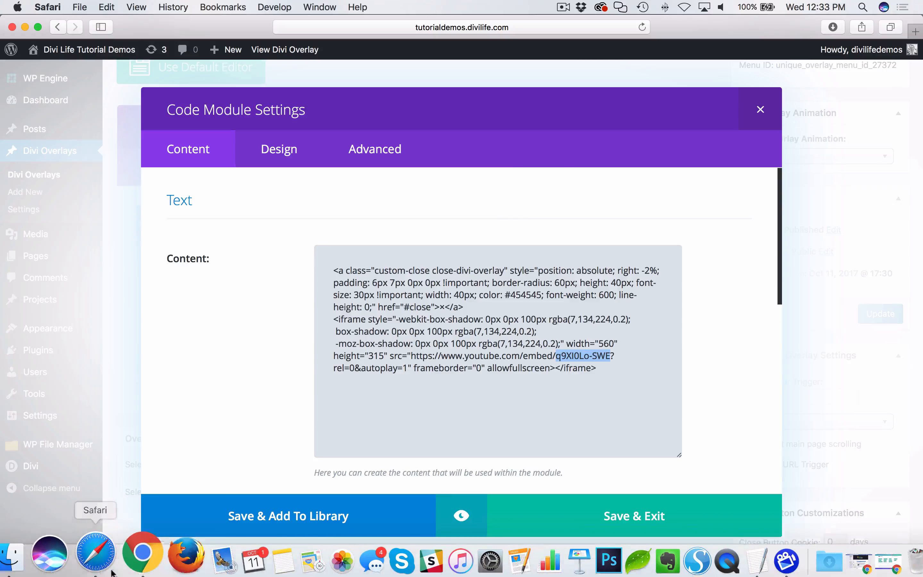
Switch to Chrome, open youtube.com in a new tab and search for divi overlays.
left_click(132, 551)
left_click(503, 29)
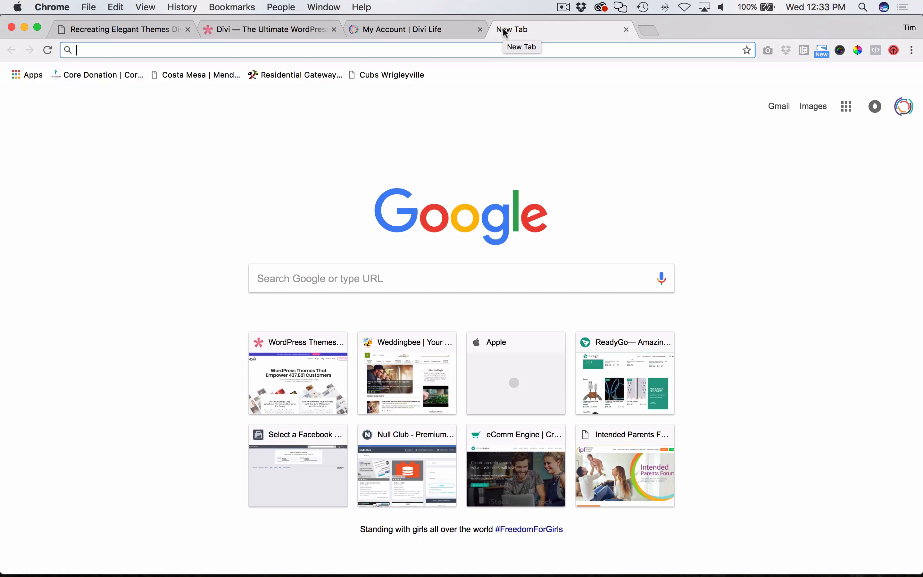
type("youtube.com")
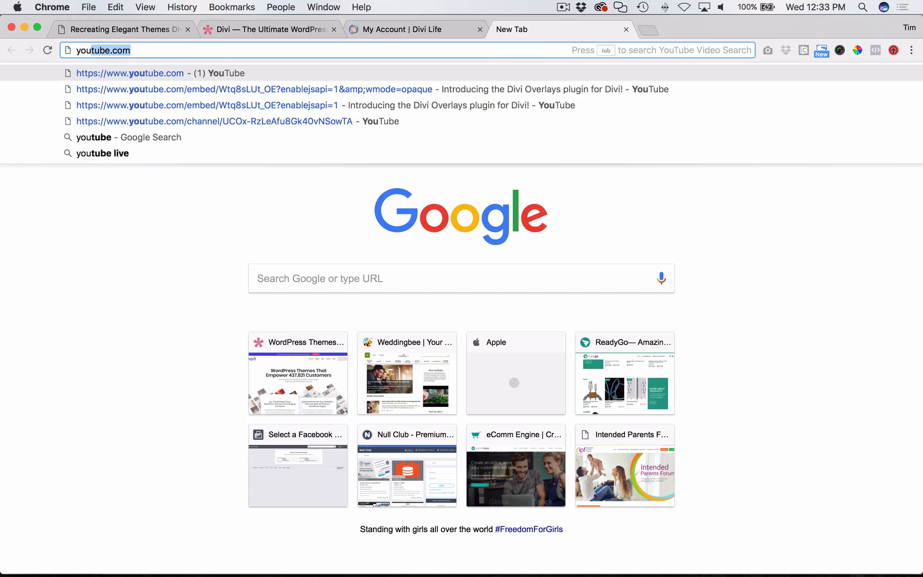
key("Return")
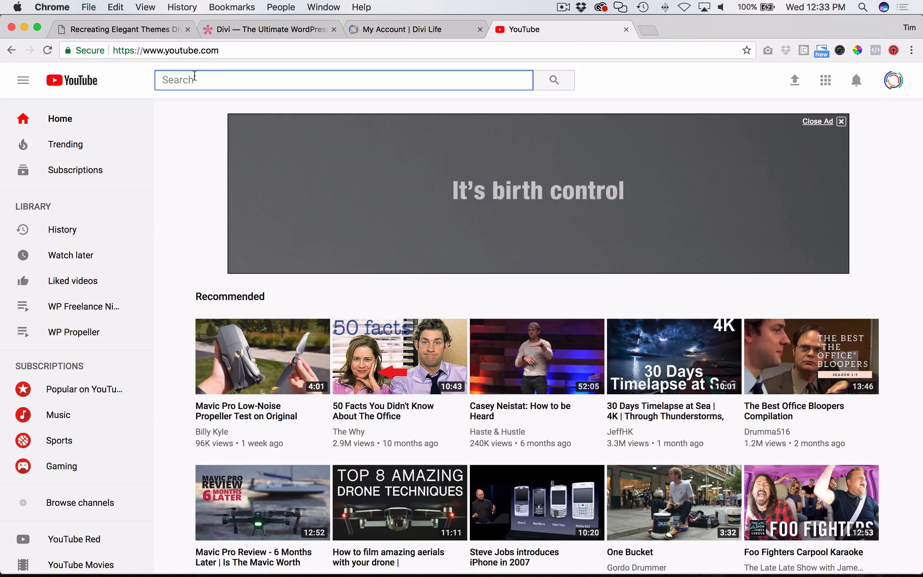
type("divi overlays")
key("Return")
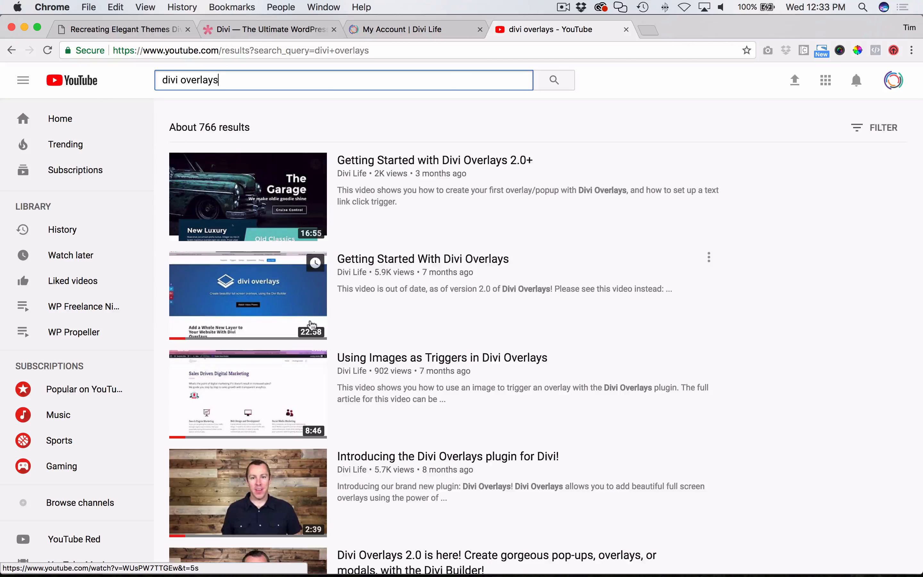
Open the YouTube result "Divi Overlays 2.0 is here! Create gorgeous pop-ups, overlays, or modals, with the Divi Builder!" and pause the video.
scroll(268, 198, "down", 3)
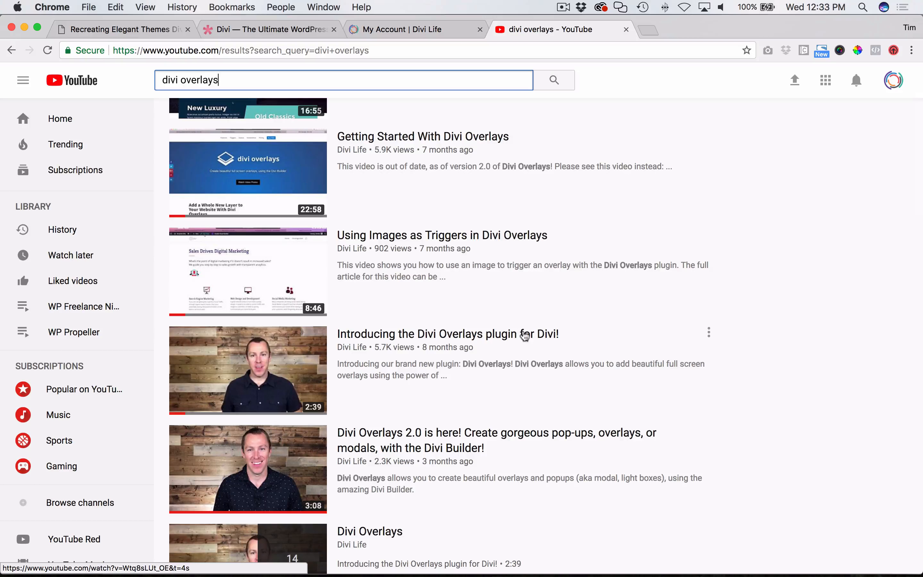
left_click(466, 434)
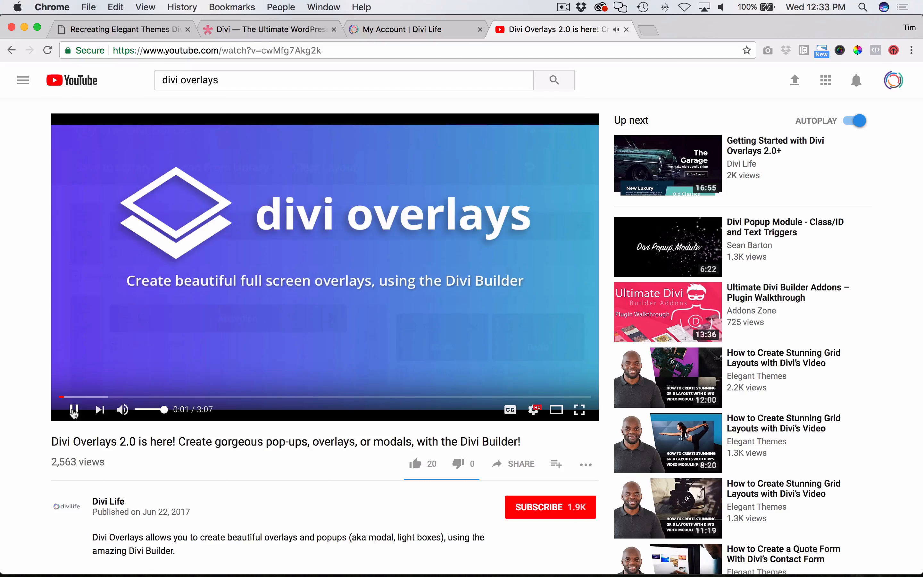
left_click(74, 410)
Show the video's embed code through its sharing options and copy only the video ID cwMfg7Akg2k from the iframe URL.
scroll(305, 381, "down", 5)
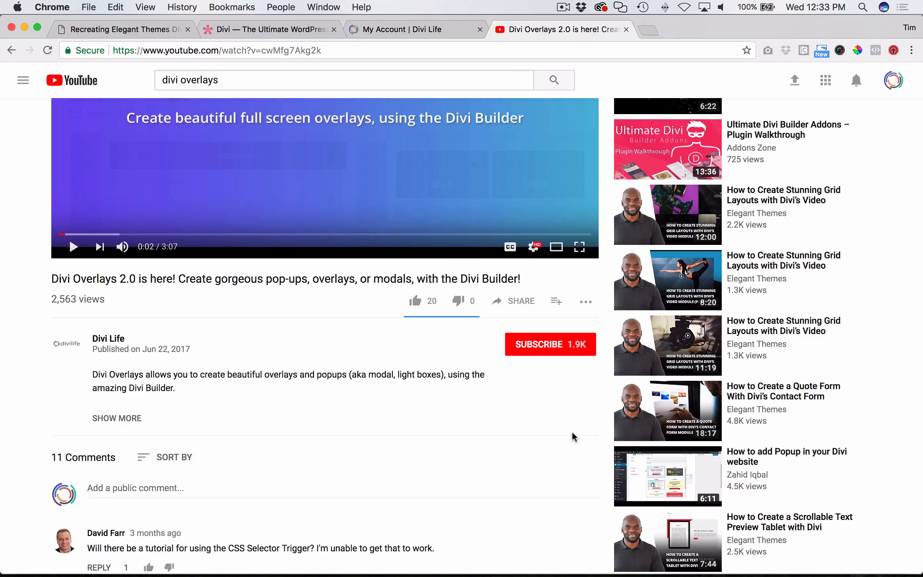
scroll(564, 420, "up", 1)
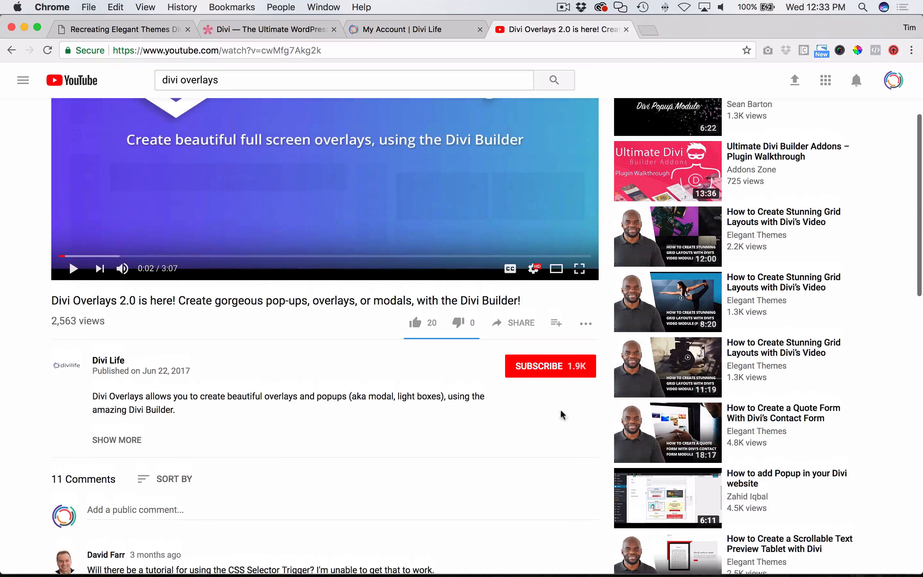
left_click(522, 323)
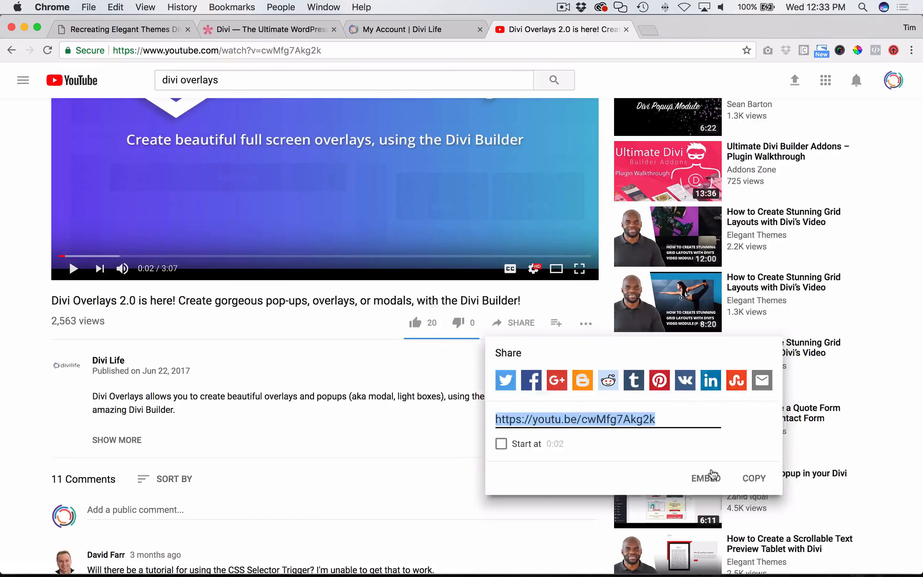
left_click(706, 478)
left_click_drag(769, 249, 608, 221)
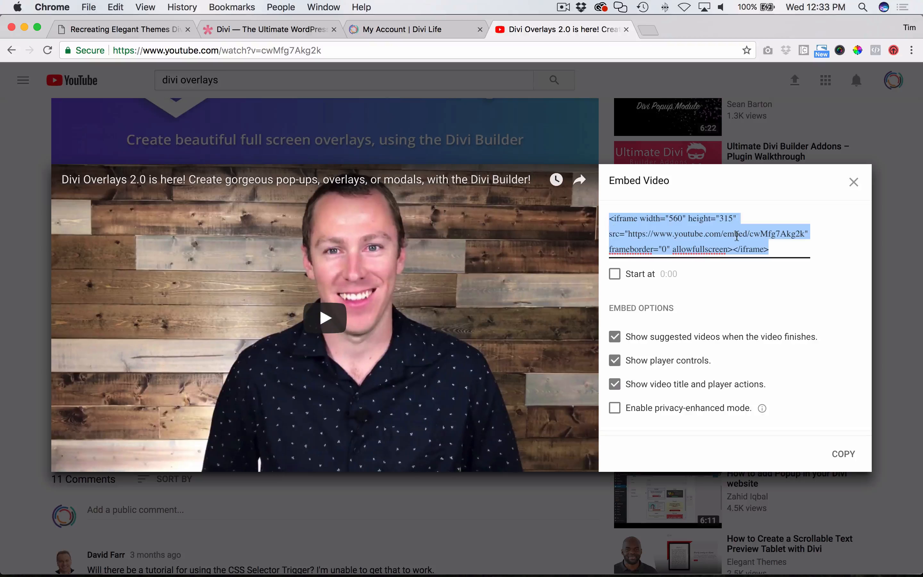
left_click(783, 250)
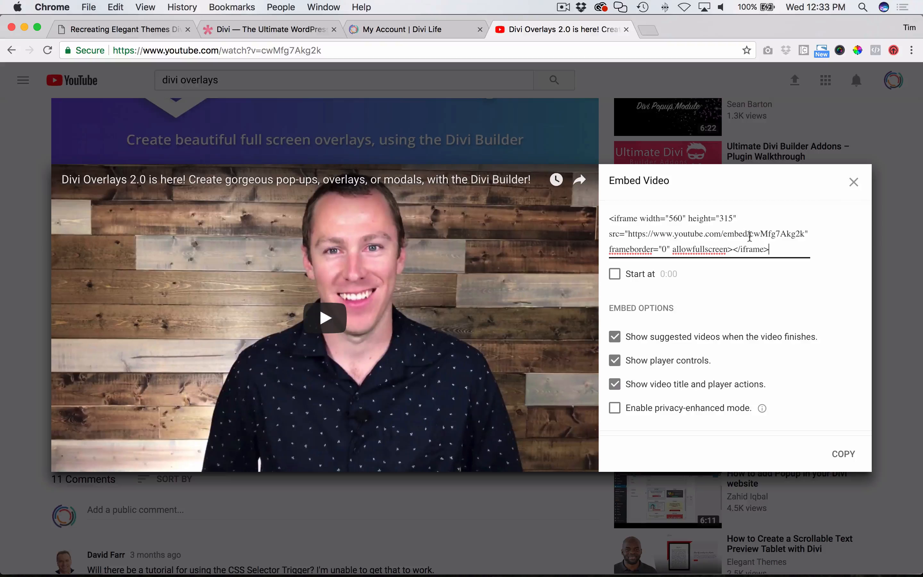
left_click_drag(749, 237, 803, 234)
left_click(803, 235)
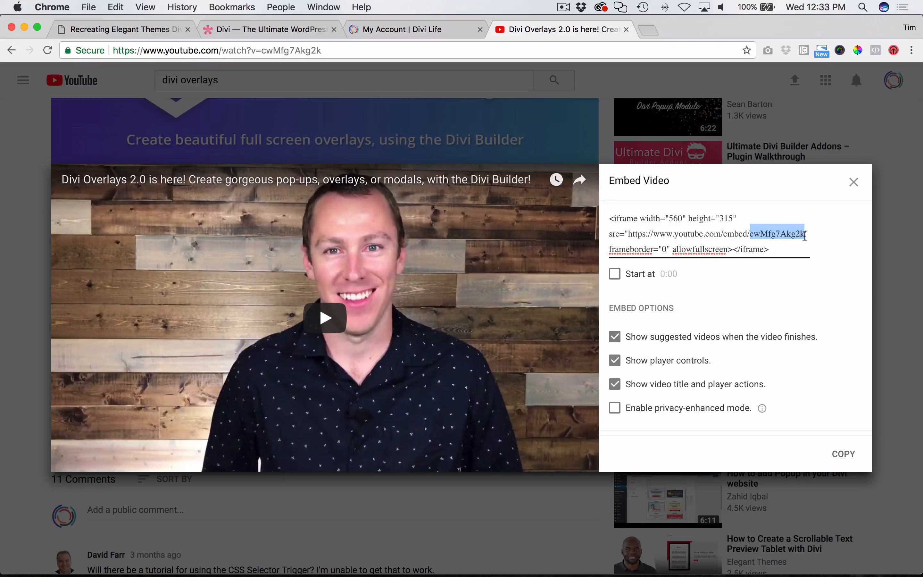
key("super+c")
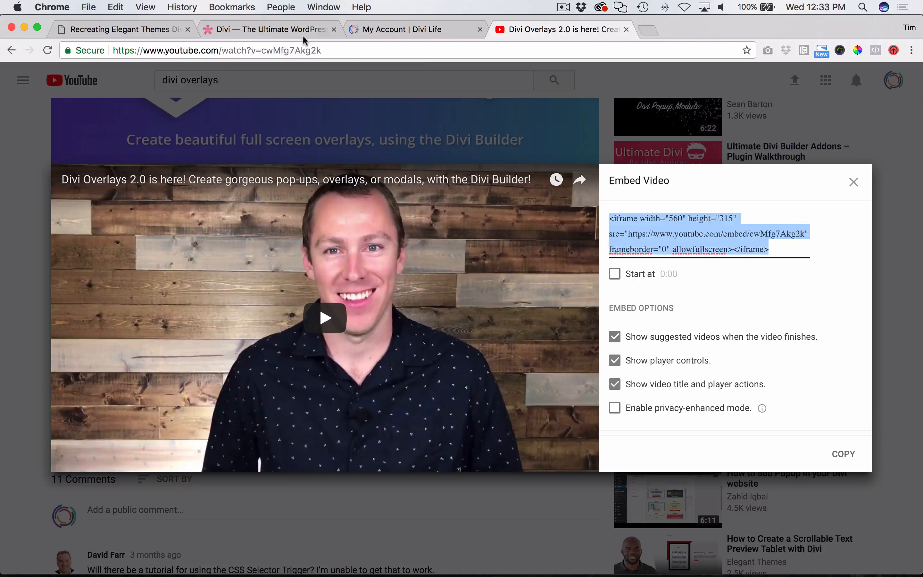
Switch to Safari, replace the selected video ID in the module code with cwMfg7Akg2k, save the module and update the overlay.
key("super+Tab")
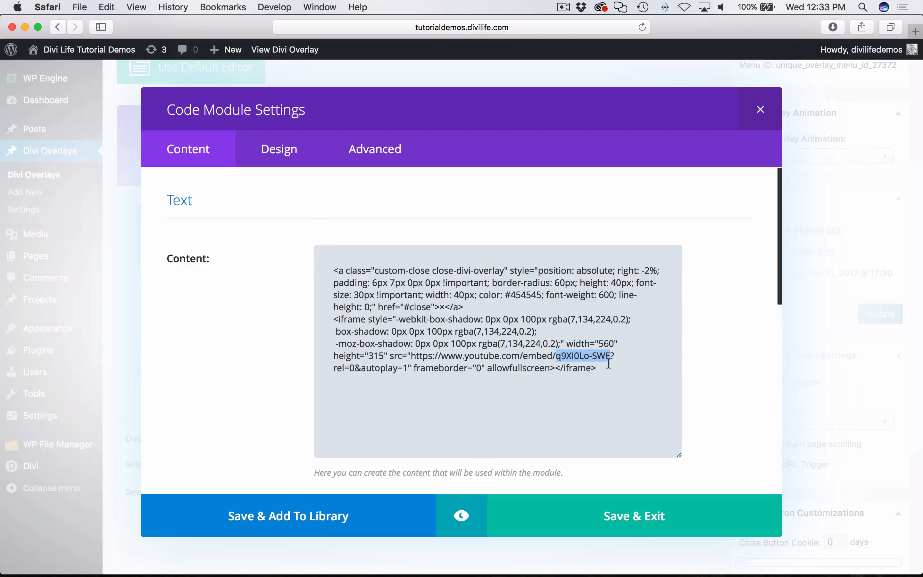
key("super+v")
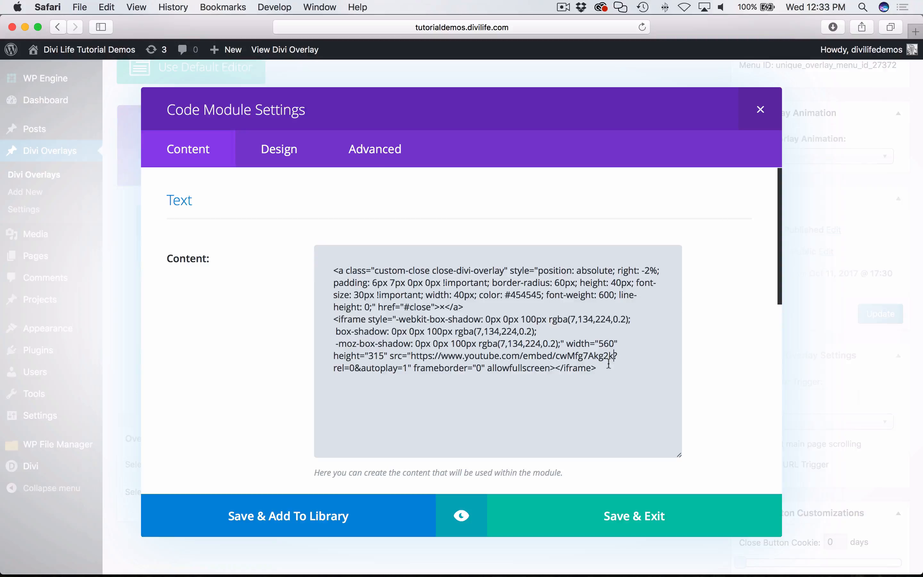
left_click(634, 511)
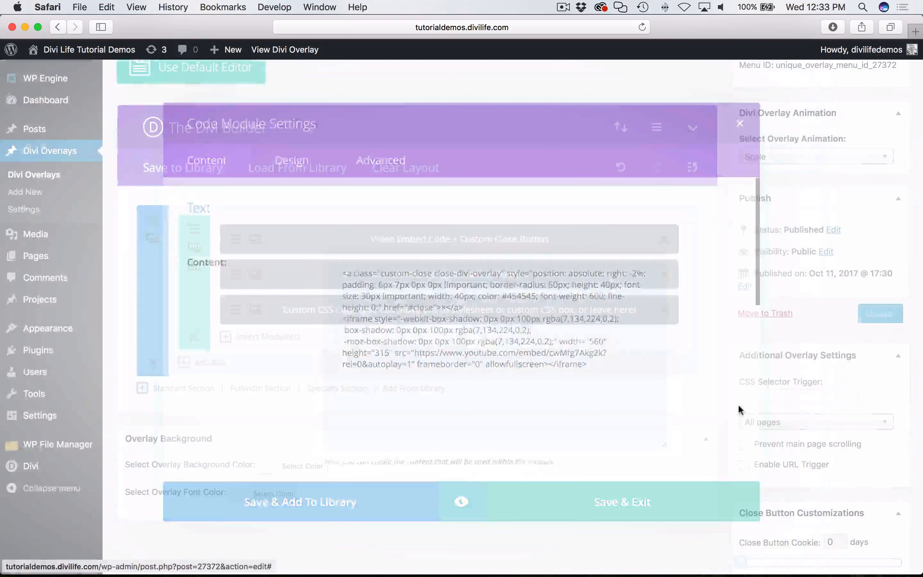
left_click(880, 315)
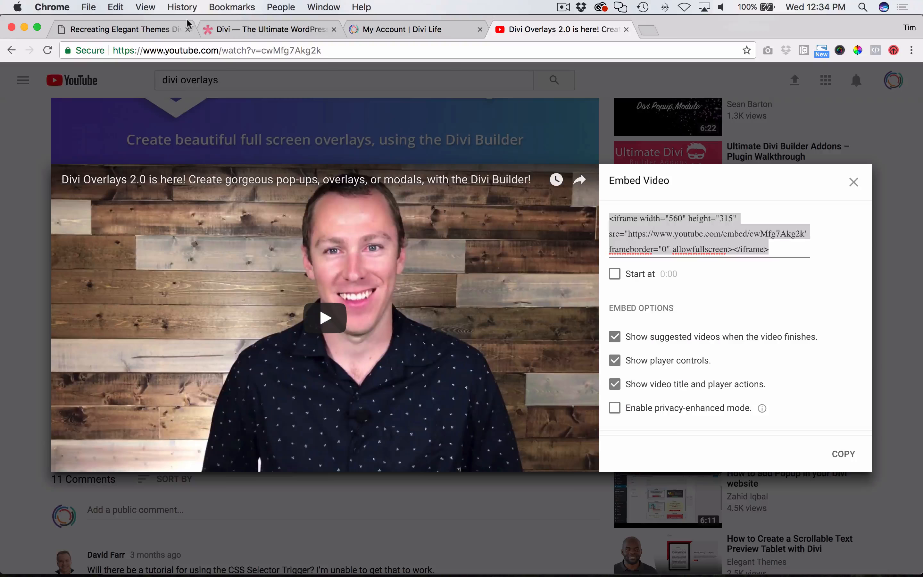
Switch to Chrome, load tutorialdemos.divilife.com/video-test-page in a new tab and test the video popup from its Learn More button, closing the overlay when done.
key("super+a")
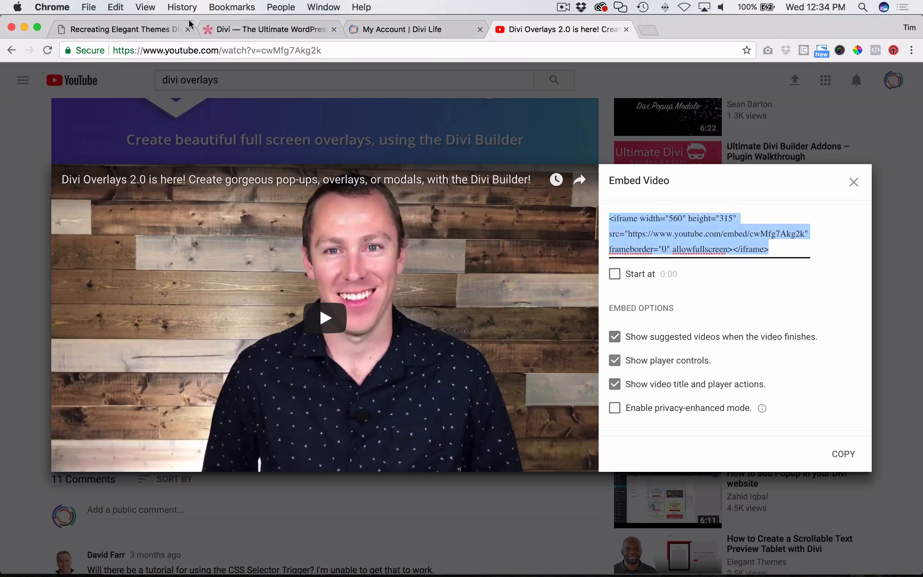
left_click(278, 88)
left_click(88, 98, "super")
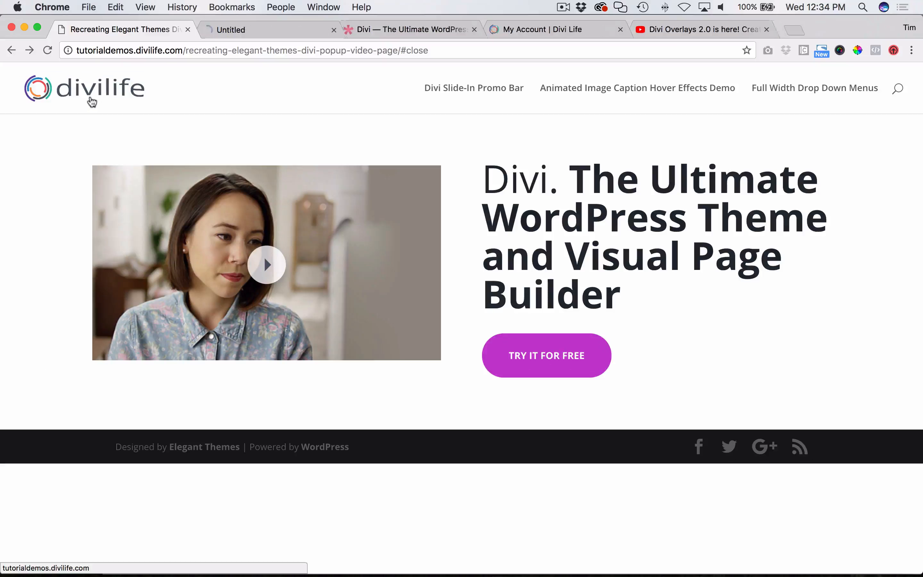
left_click(247, 24)
left_click(203, 50)
left_click(203, 51)
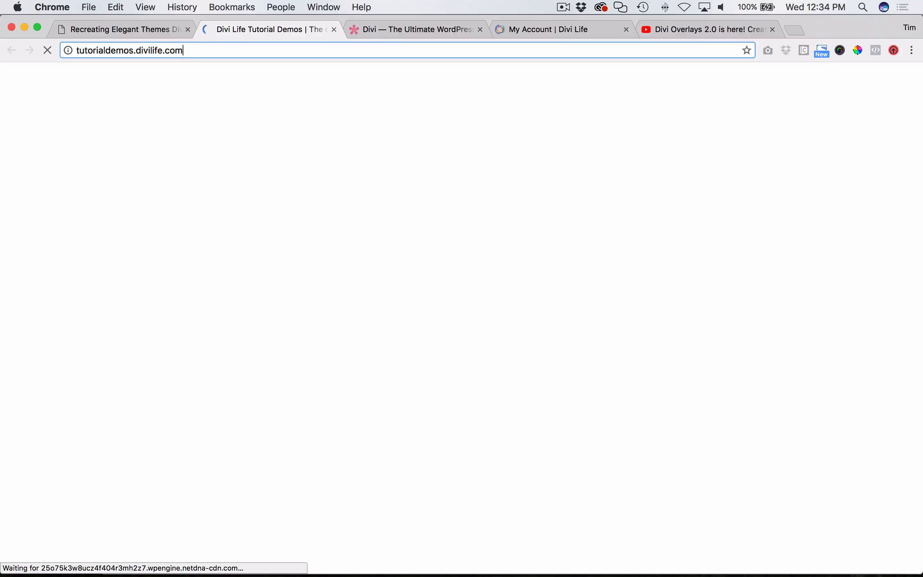
type("/video-test-page")
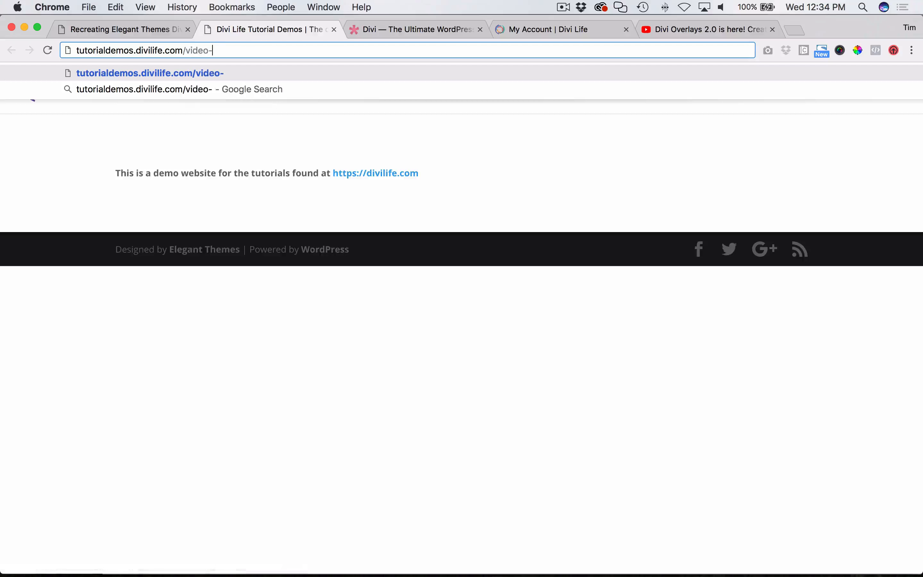
key("Return")
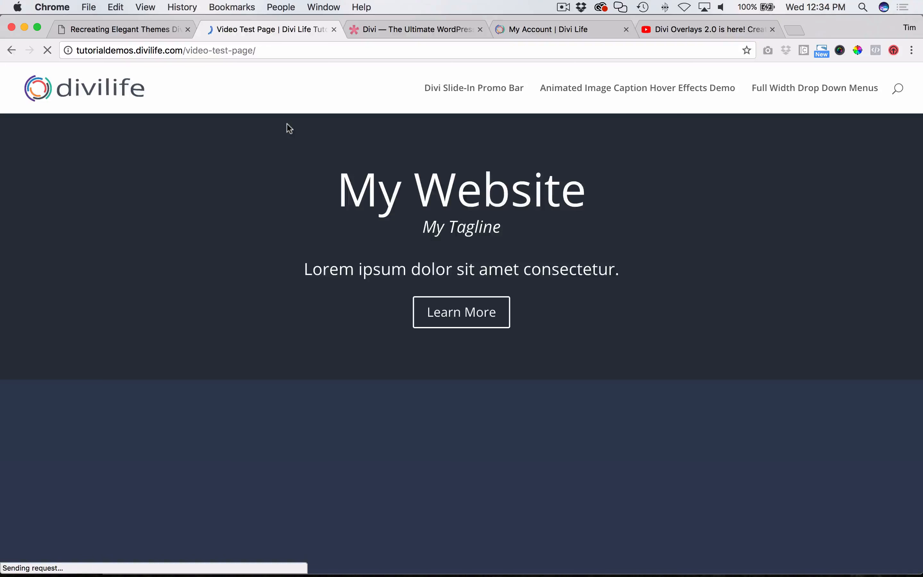
left_click(464, 314)
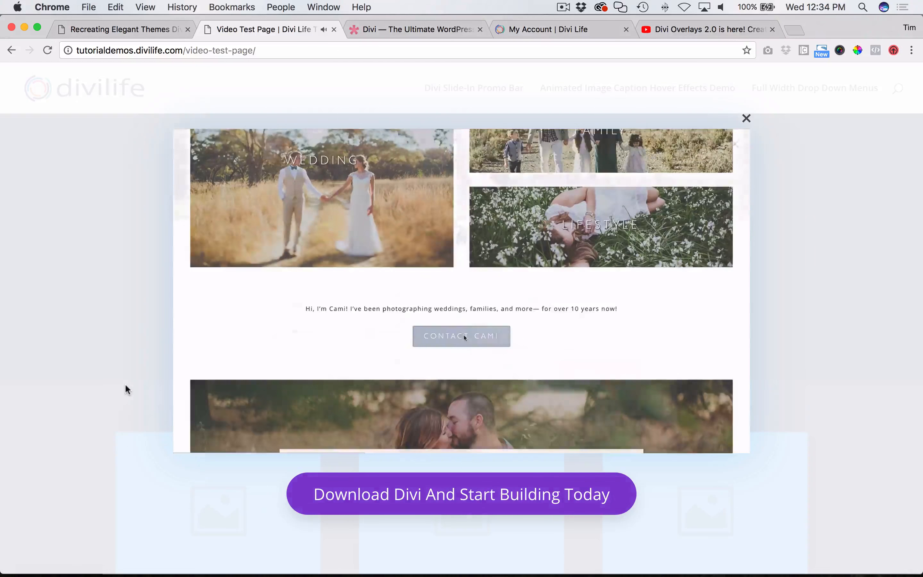
left_click(98, 360)
Switch to Safari, open the Animated Call to Action Button module and set its button text to "Download Divi Overlays Today!".
key("super+Tab")
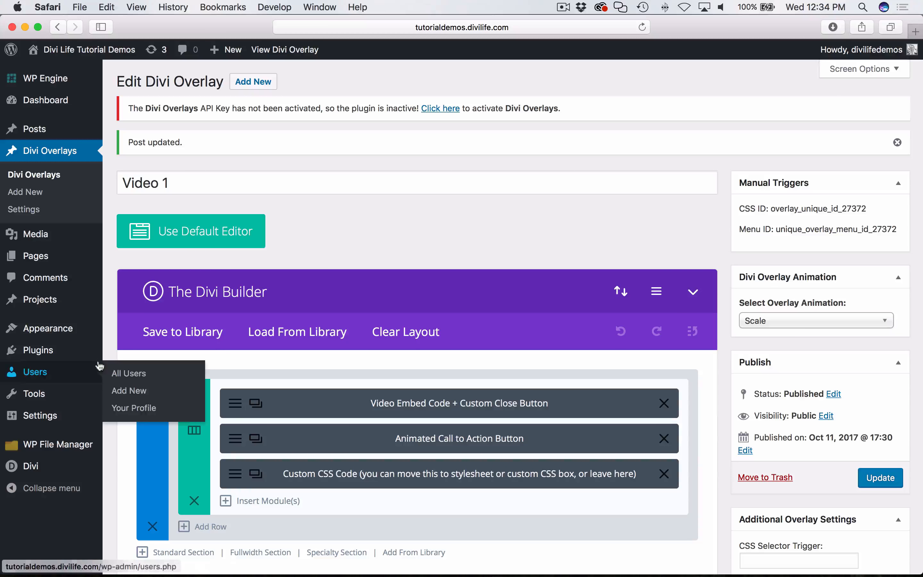
scroll(631, 251, "down", 3)
scroll(618, 261, "down", 2)
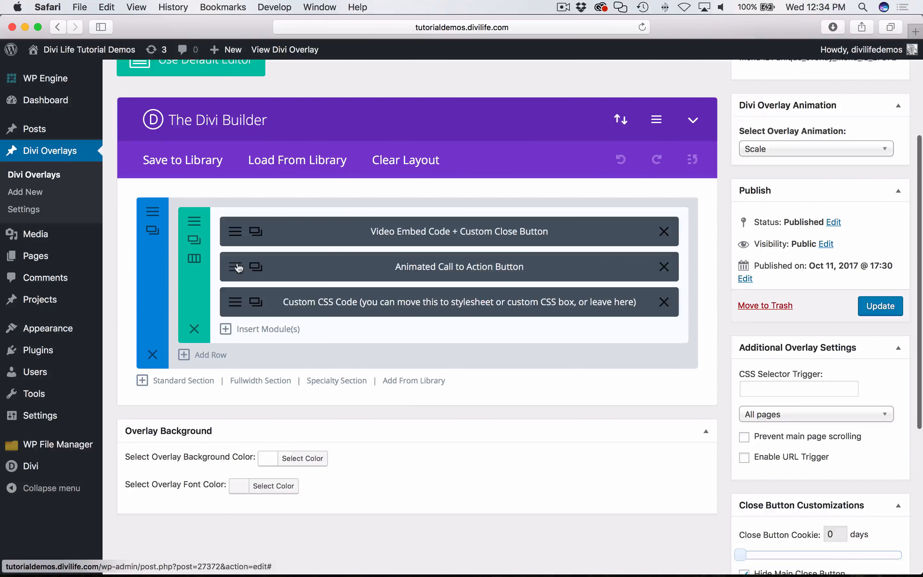
left_click(239, 268)
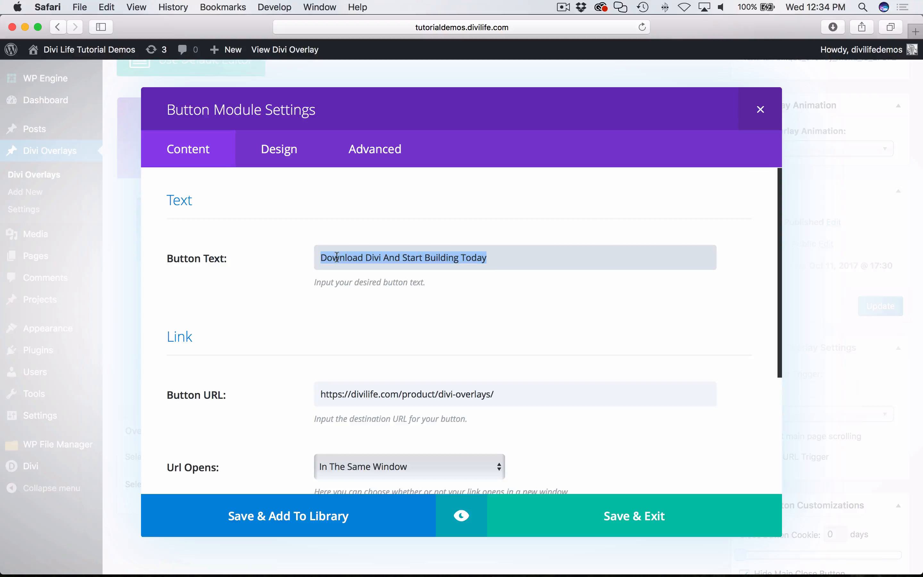
left_click(337, 257)
left_click_drag(385, 255, 698, 284)
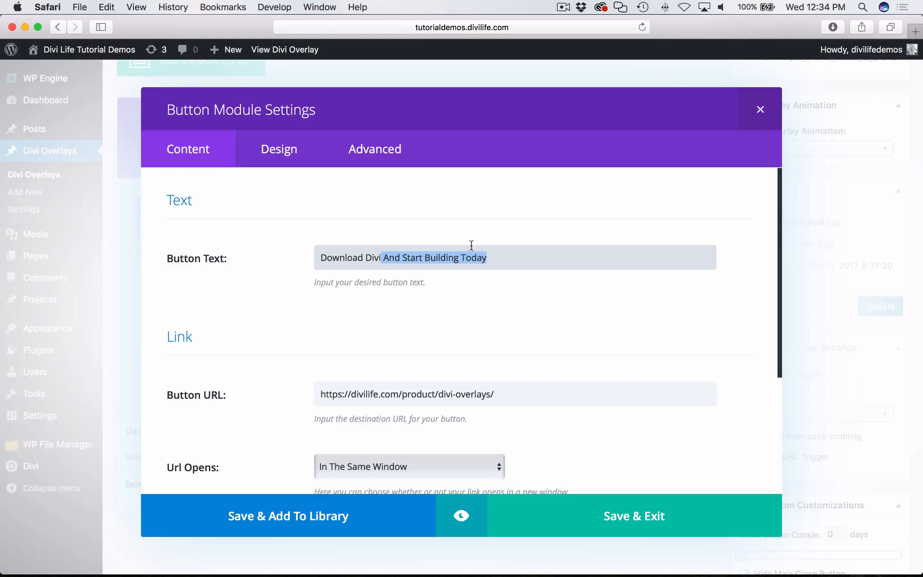
left_click_drag(383, 256, 720, 289)
type("Overlays")
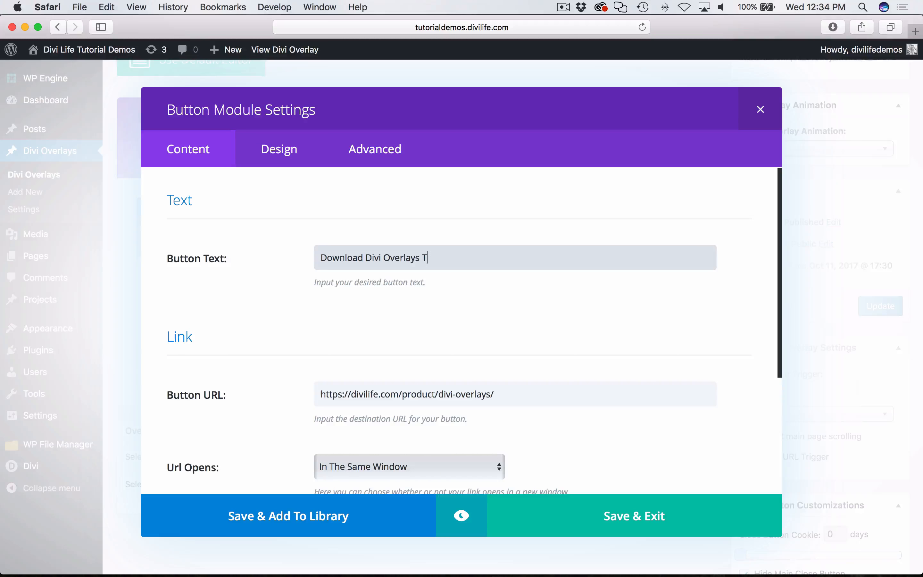
Review the button's destination URL and link-opening choices, keeping In The Same Window, and save and exit the module settings.
scroll(734, 301, "down", 3)
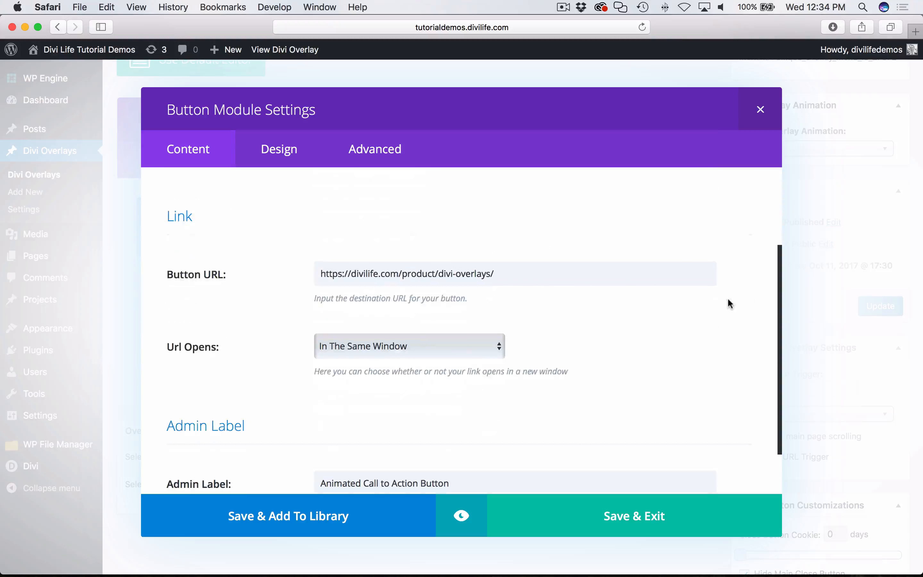
left_click(461, 274)
triple_click(462, 274)
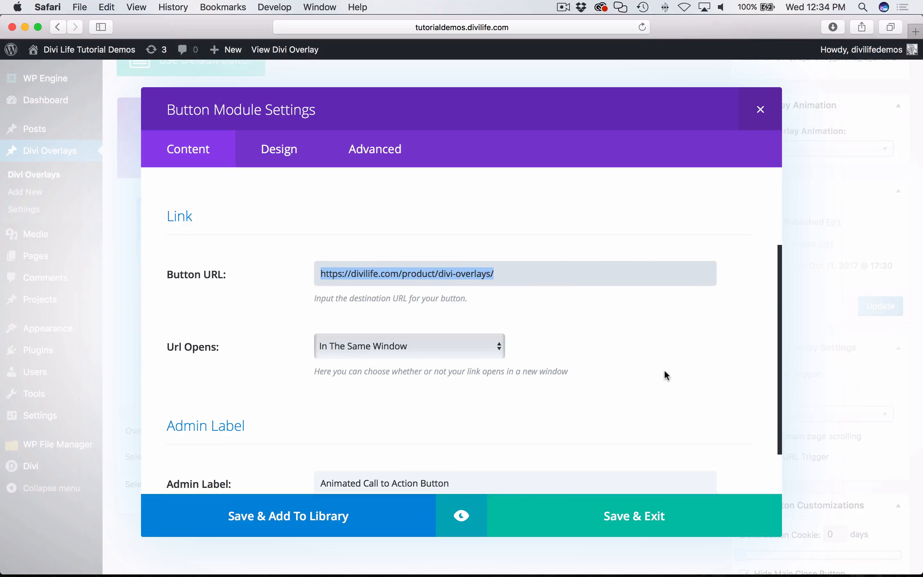
scroll(664, 371, "down", 1)
scroll(422, 210, "up", 1)
triple_click(435, 277)
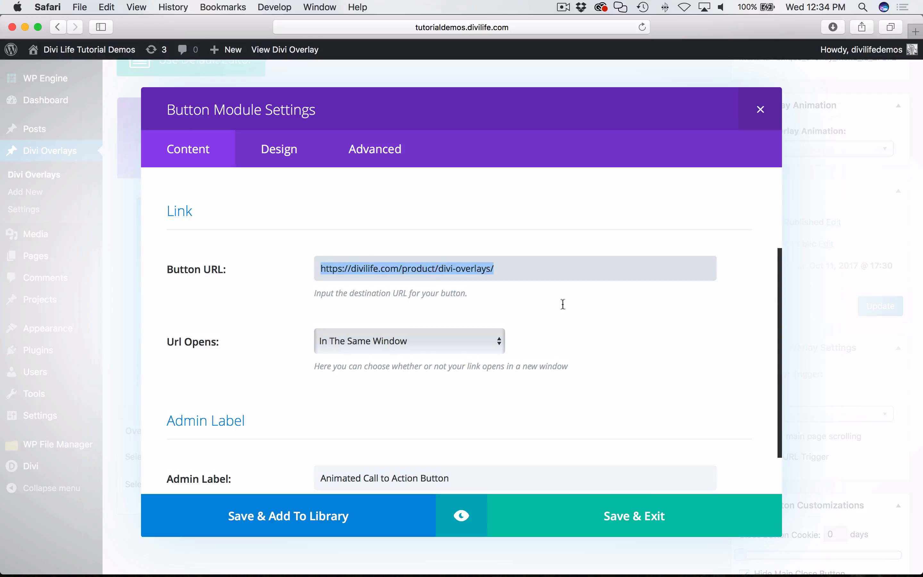
scroll(663, 364, "down", 2)
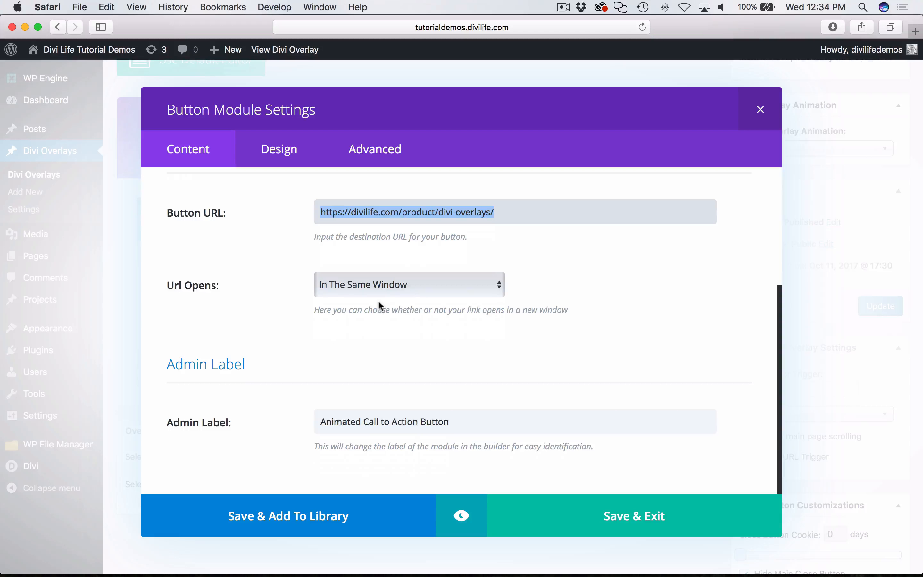
left_click(353, 287)
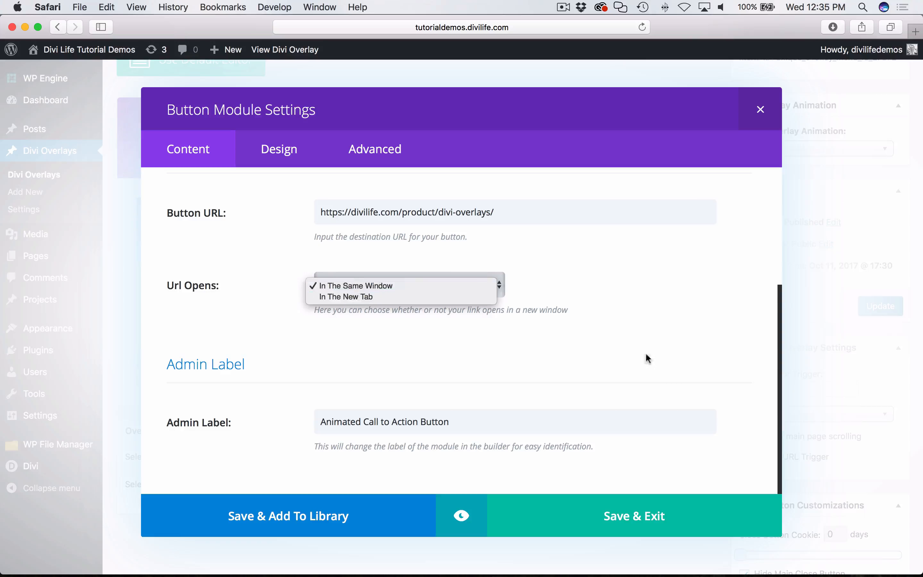
left_click(668, 360)
scroll(670, 360, "up", 5)
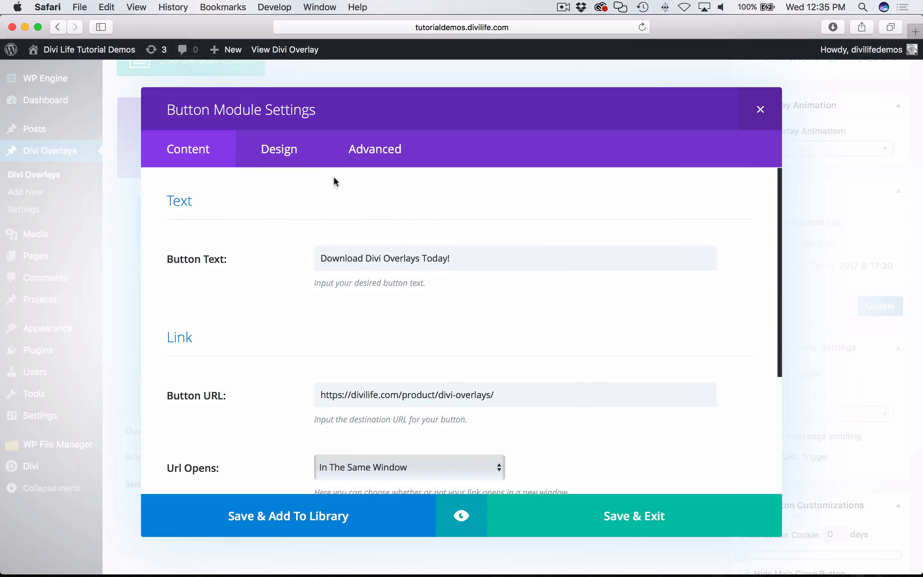
left_click(661, 515)
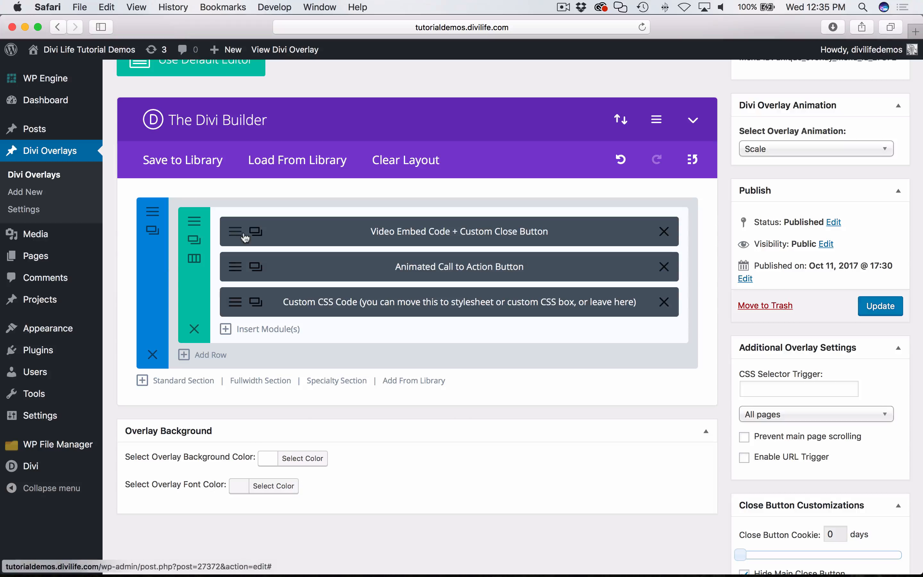
Switch to Chrome, open the video popup from Learn More to check its video and call-to-action button, and return to the overlay editor in Safari.
mouse_move(190, 559)
left_click(136, 559)
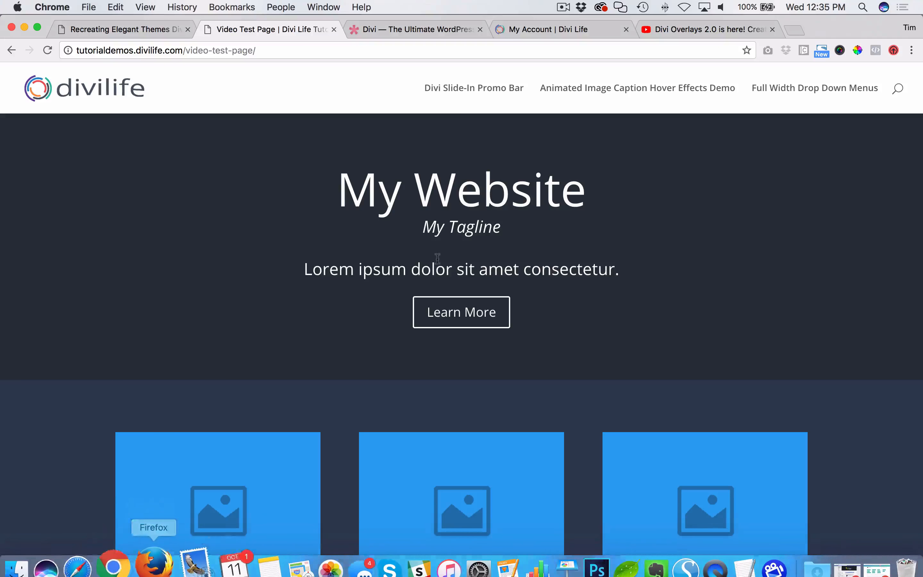
left_click(417, 311)
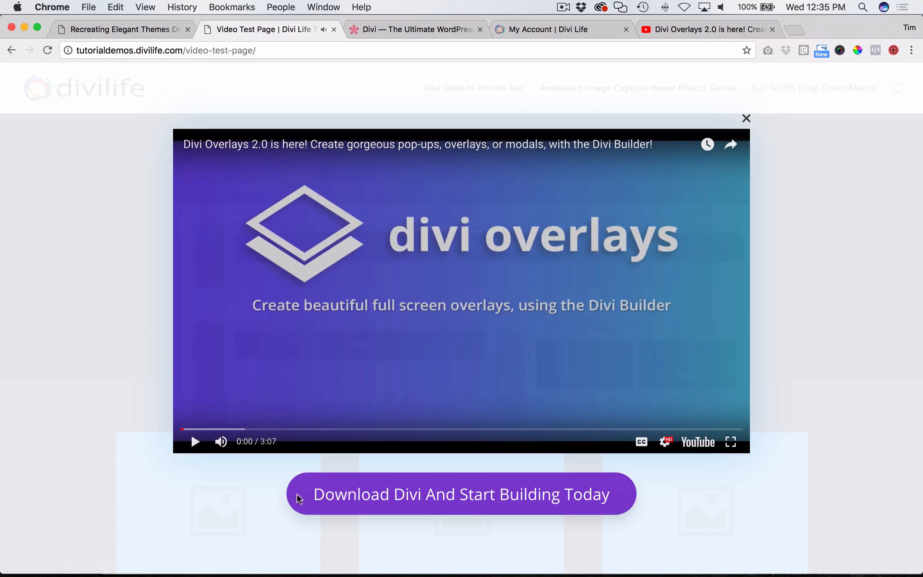
mouse_move(119, 568)
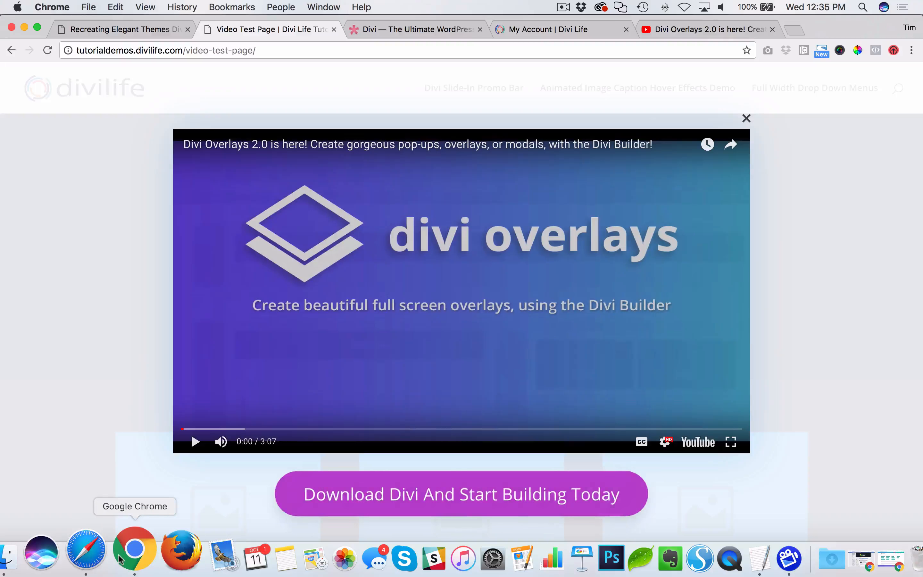
left_click(87, 553)
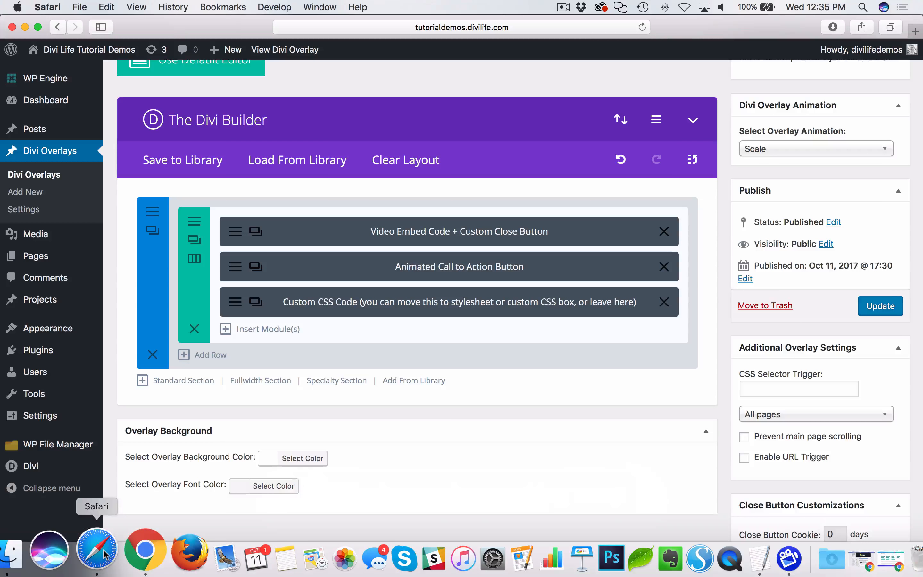
Open the Custom CSS Code module, enlarge its content box and examine the CSS, especially the divi-button keyframe background colors.
left_click(237, 307)
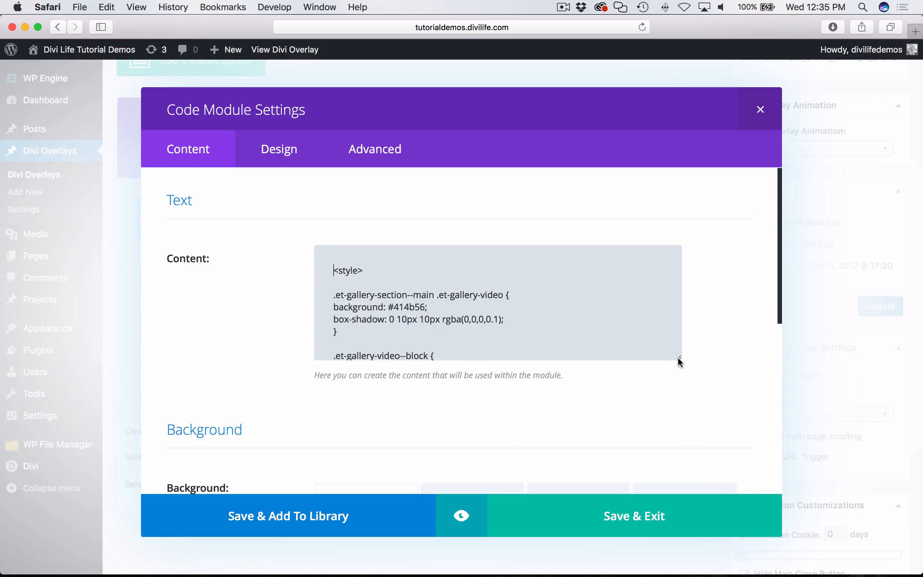
left_click_drag(680, 361, 680, 528)
scroll(717, 382, "down", 3)
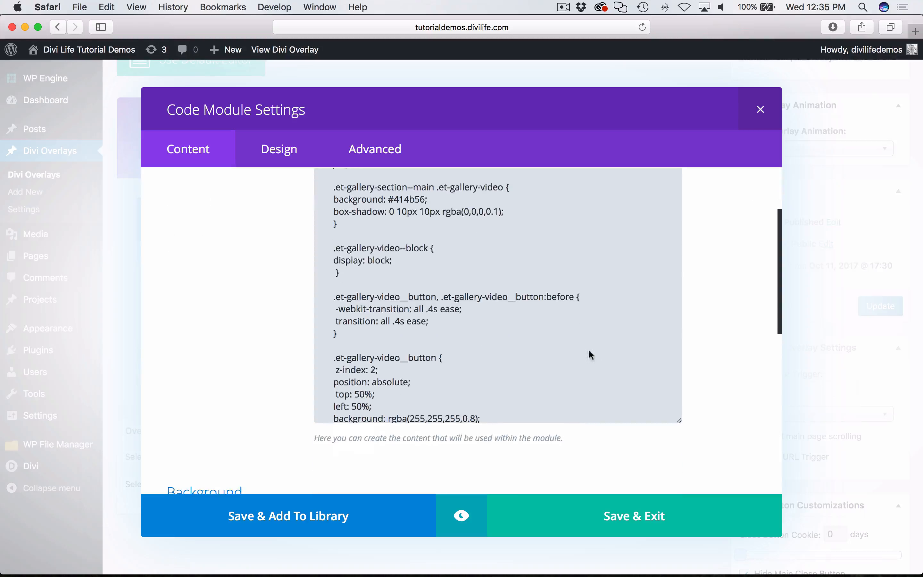
scroll(574, 348, "down", 2)
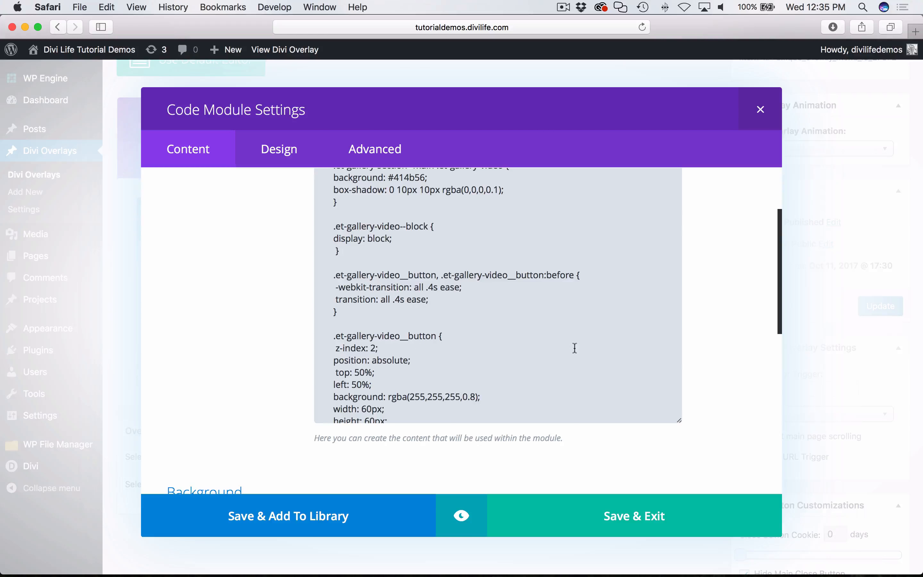
scroll(624, 356, "down", 8)
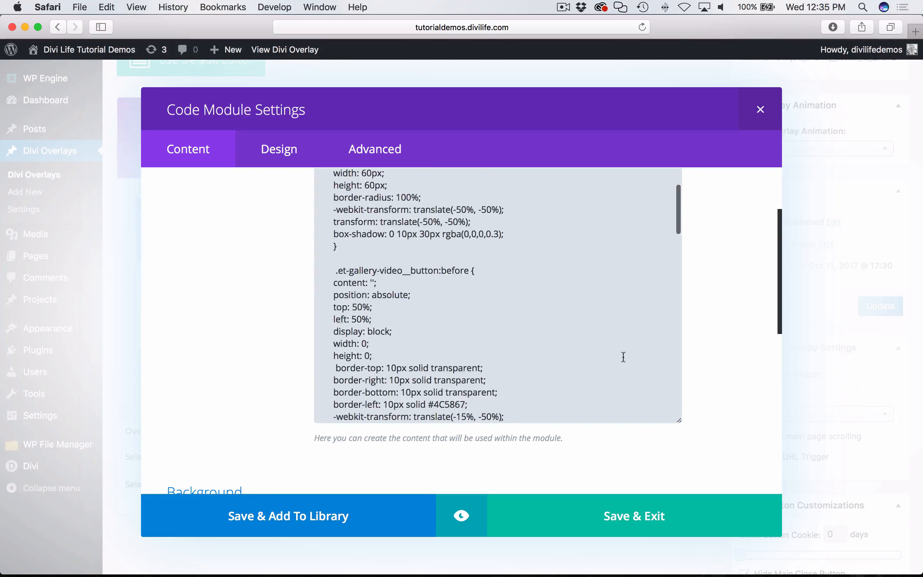
scroll(628, 360, "down", 10)
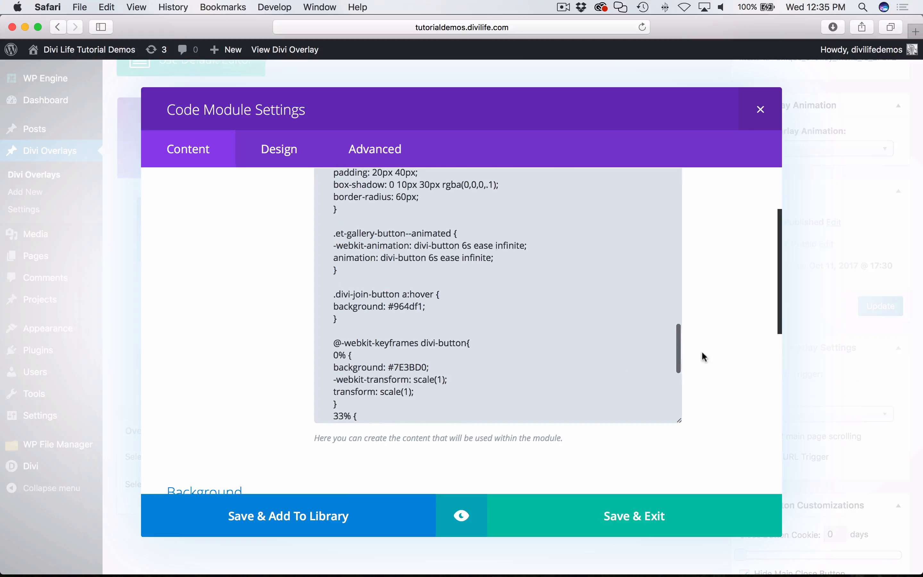
scroll(585, 346, "down", 4)
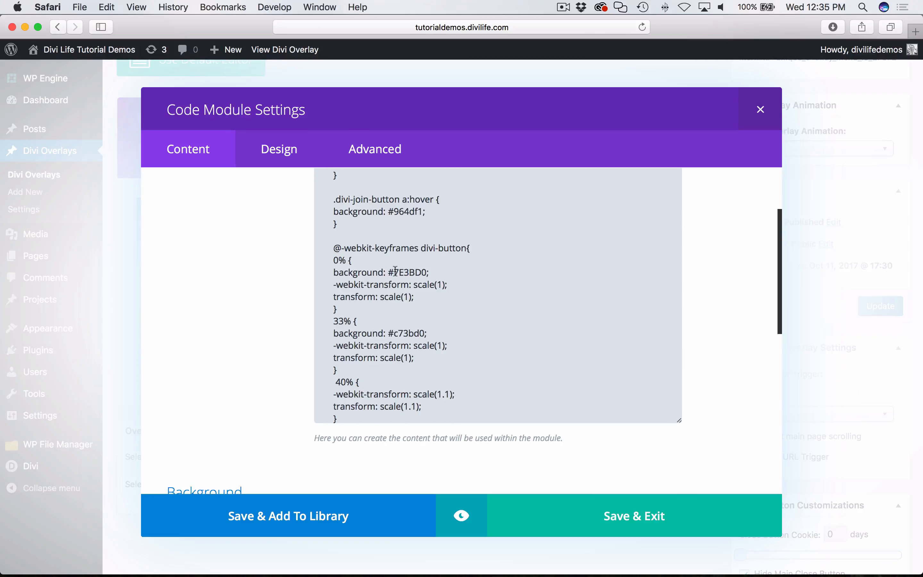
scroll(441, 304, "down", 2)
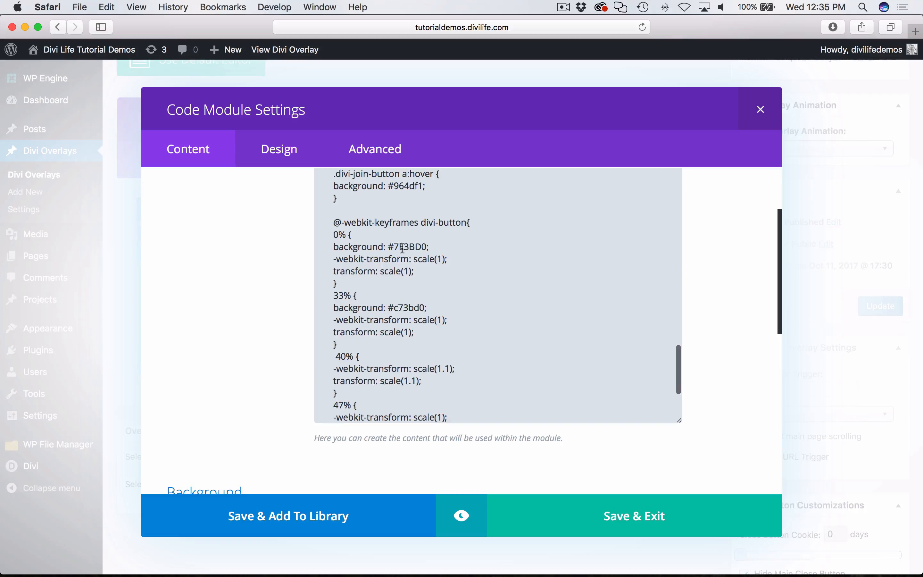
scroll(401, 248, "down", 5)
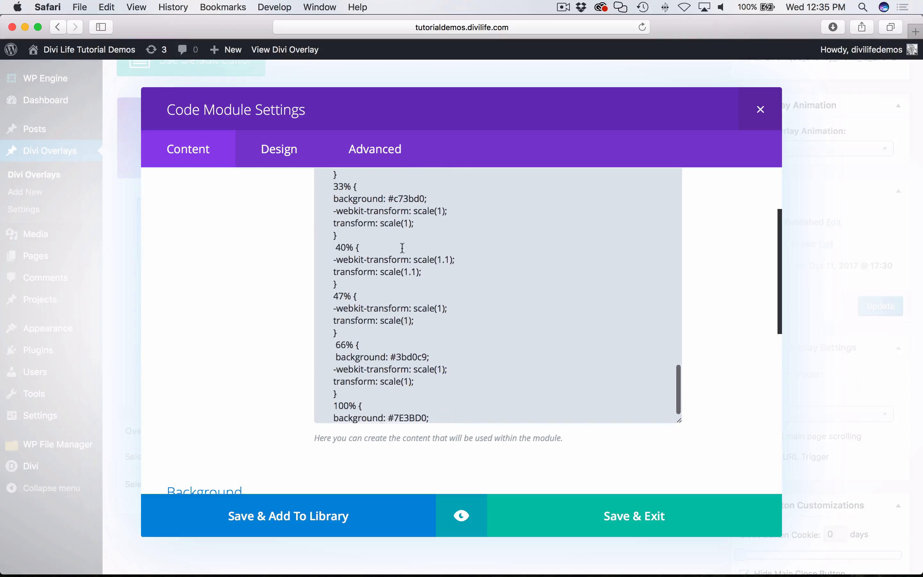
scroll(401, 341, "down", 2)
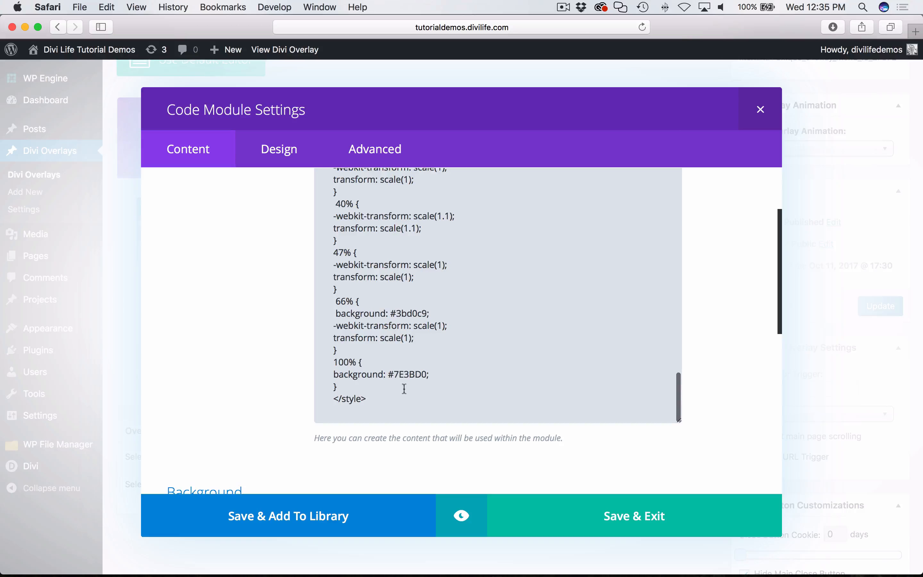
scroll(397, 380, "up", 5)
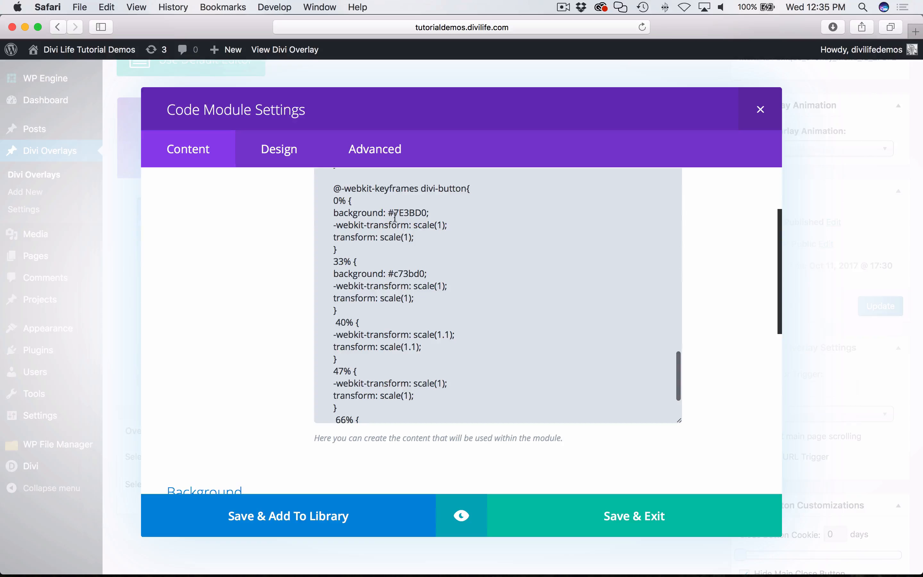
left_click_drag(394, 212, 429, 212)
scroll(407, 285, "down", 5)
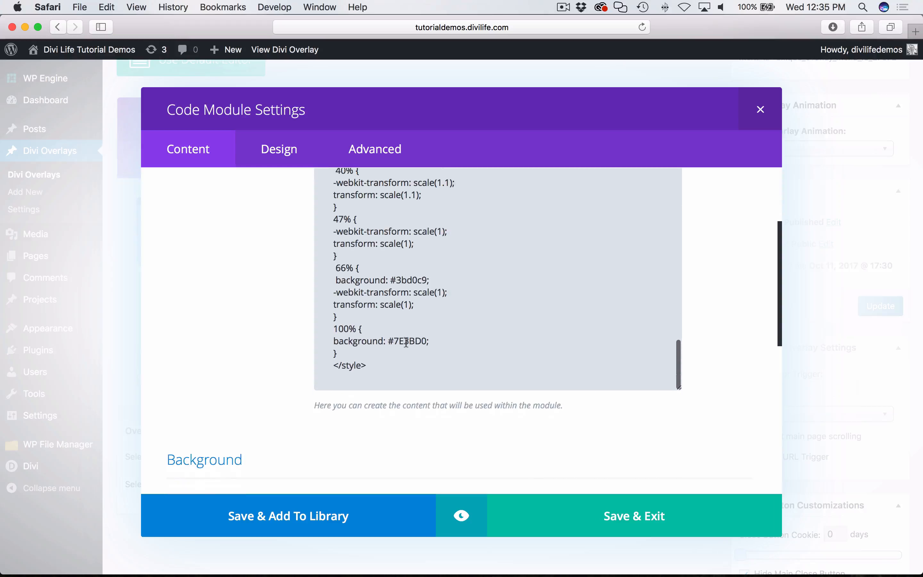
scroll(727, 326, "up", 3)
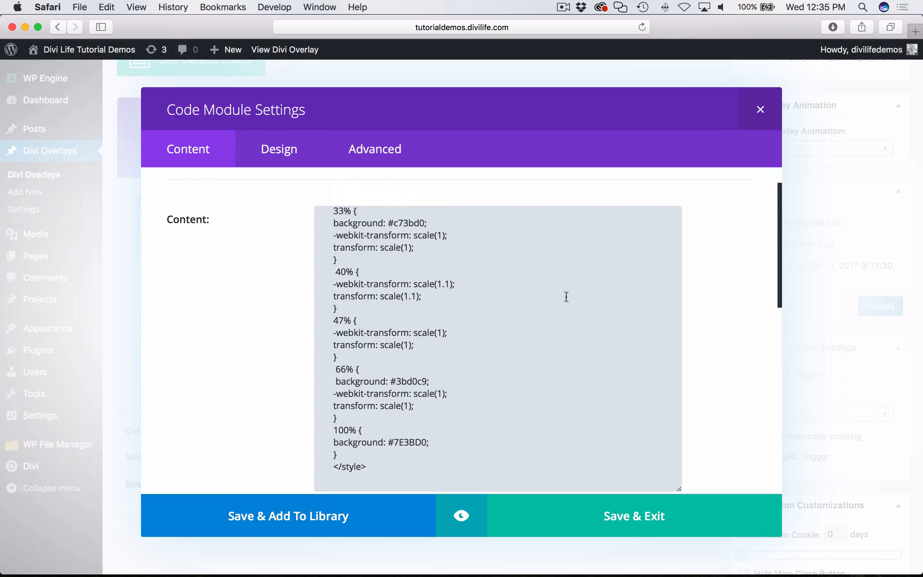
In the divi-button keyframes, set the 0% background to red and the 33% background to green.
scroll(566, 297, "up", 5)
left_click(393, 243)
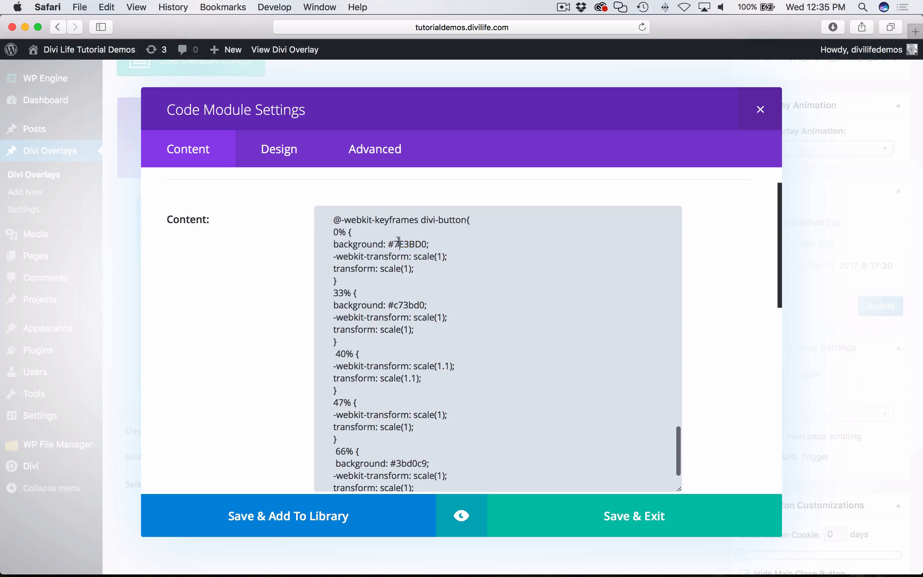
left_click_drag(390, 244, 421, 243)
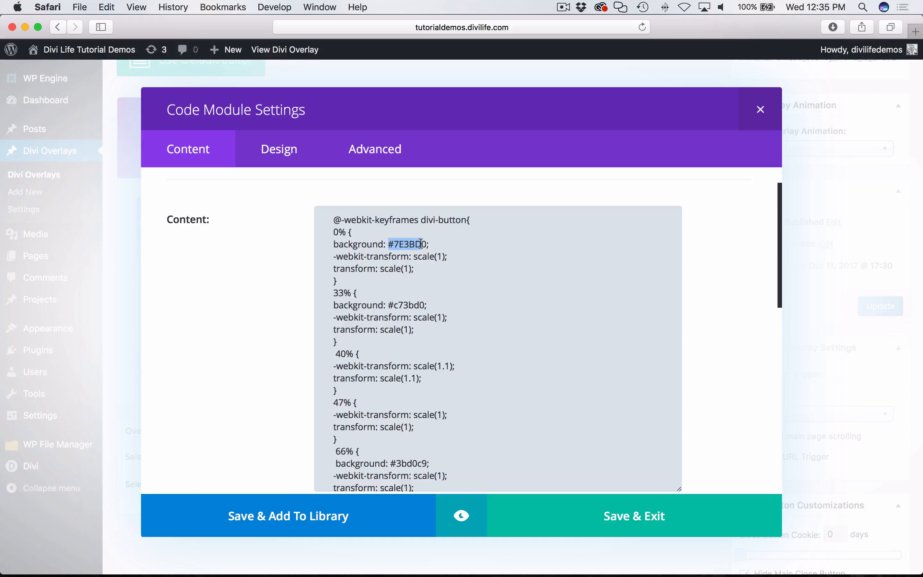
type("red")
left_click_drag(424, 305, 393, 307)
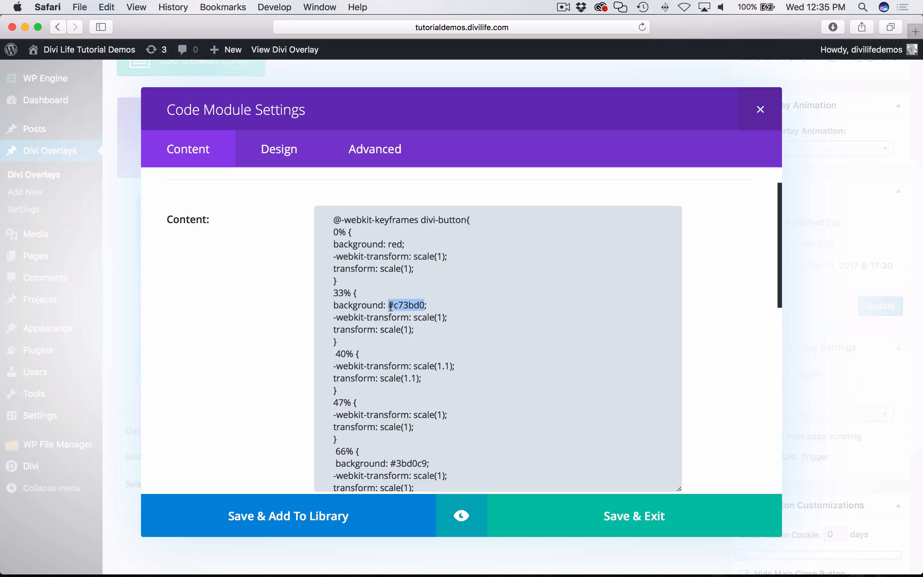
type("green")
Set the background of the 66% keyframe to yellow.
scroll(479, 327, "down", 3)
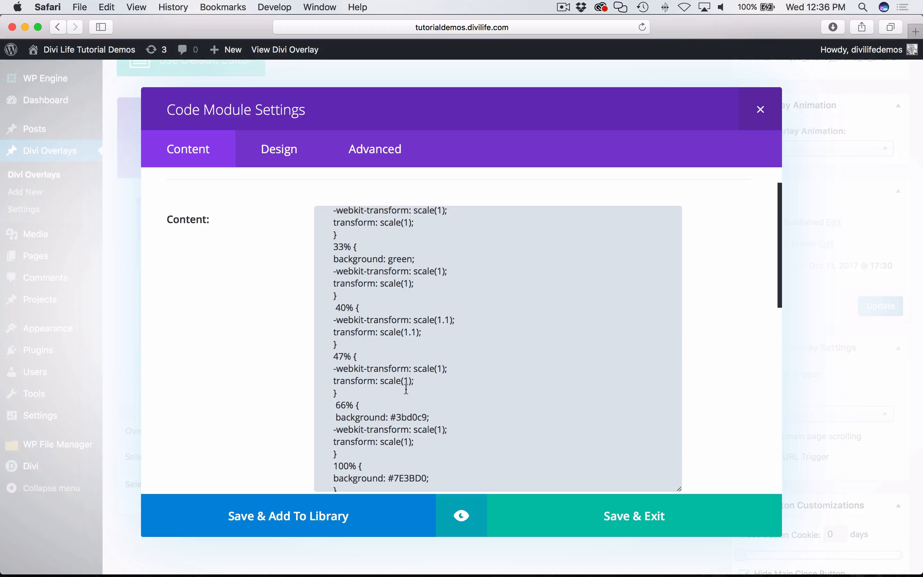
scroll(406, 389, "down", 2)
left_click_drag(394, 382, 428, 383)
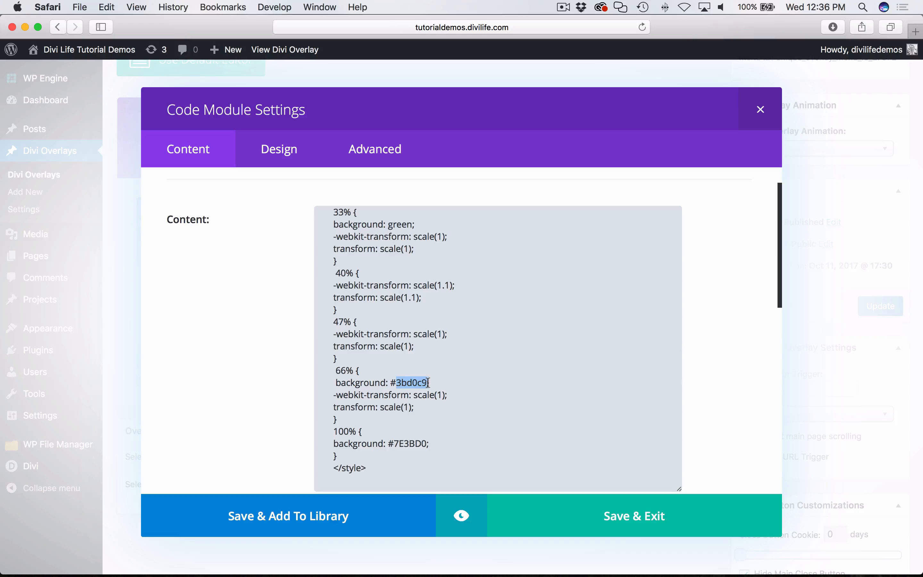
key("BackSpace")
key("BackSpace")
scroll(521, 375, "down", 1)
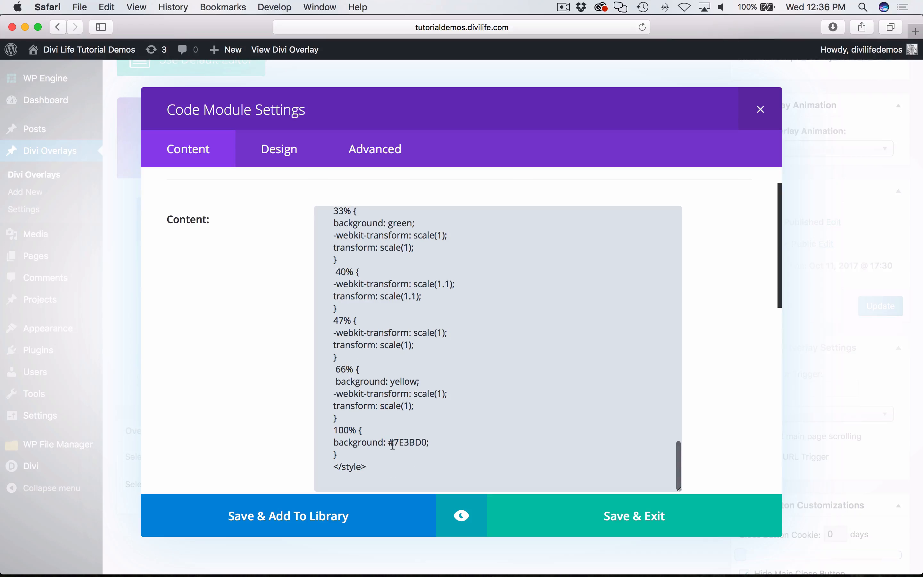
Set the 100% keyframe background to blue, then save and exit the module and update the overlay.
left_click_drag(390, 443, 414, 439)
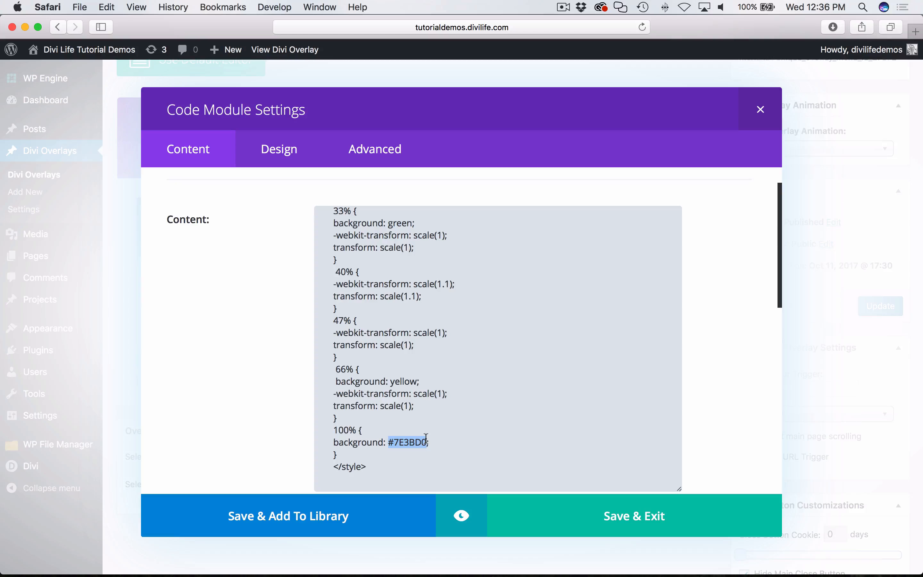
type("blue")
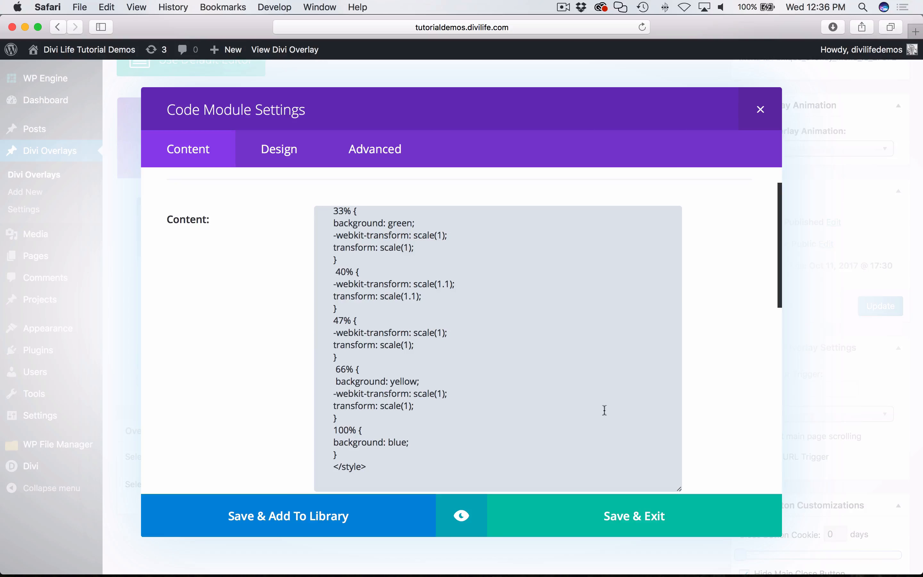
left_click(651, 517)
left_click(879, 306)
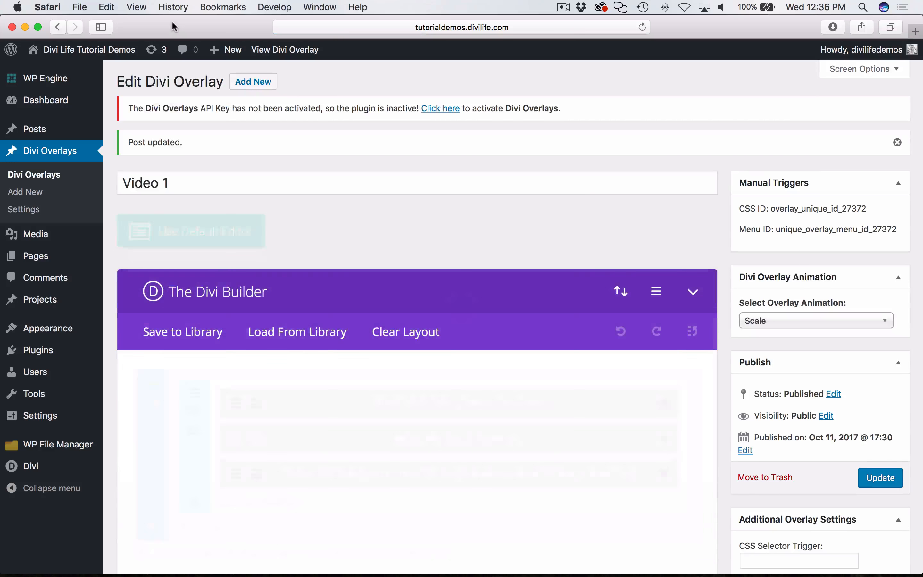
Switch to Chrome, reload Video Test Page and open the popup from Learn More to check the button's animated colors, closing the overlay when done.
key("super+Tab")
key("super+r")
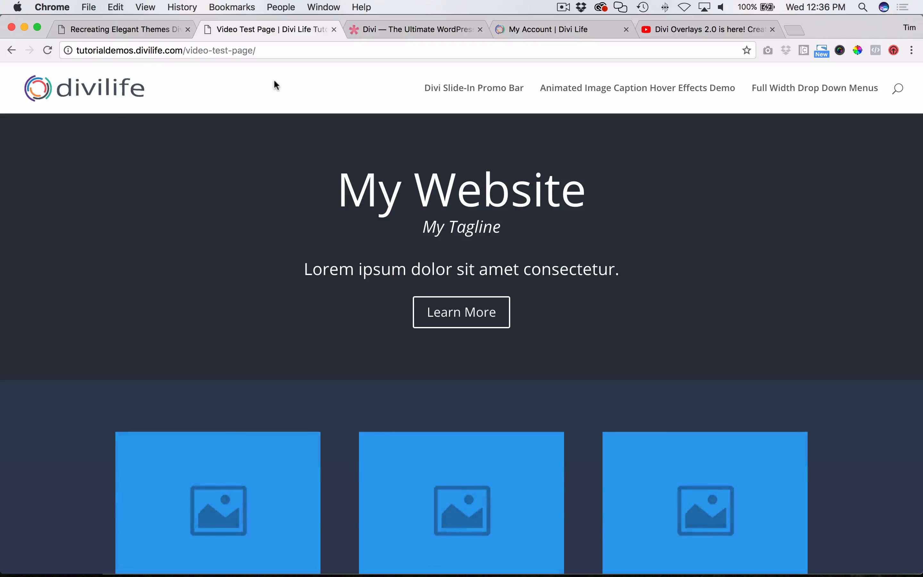
left_click(456, 309)
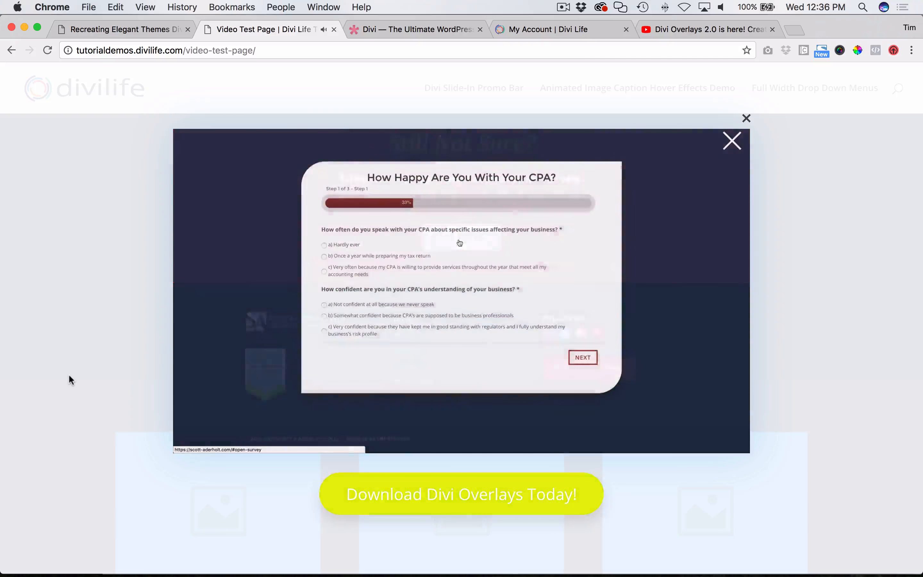
left_click(68, 376)
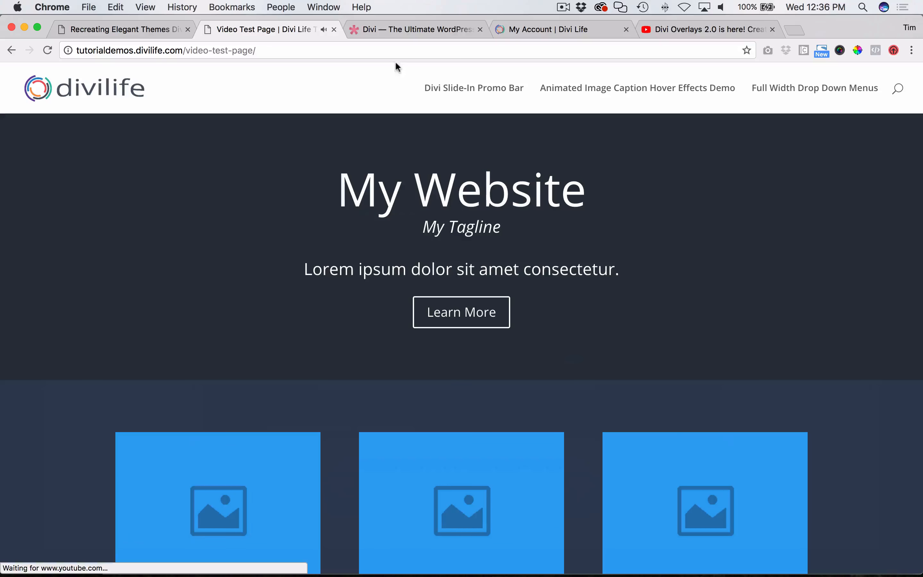
View the My Account downloads page, and play and close the video popup on the Recreating Elegant Themes Divi popup page.
left_click(532, 31)
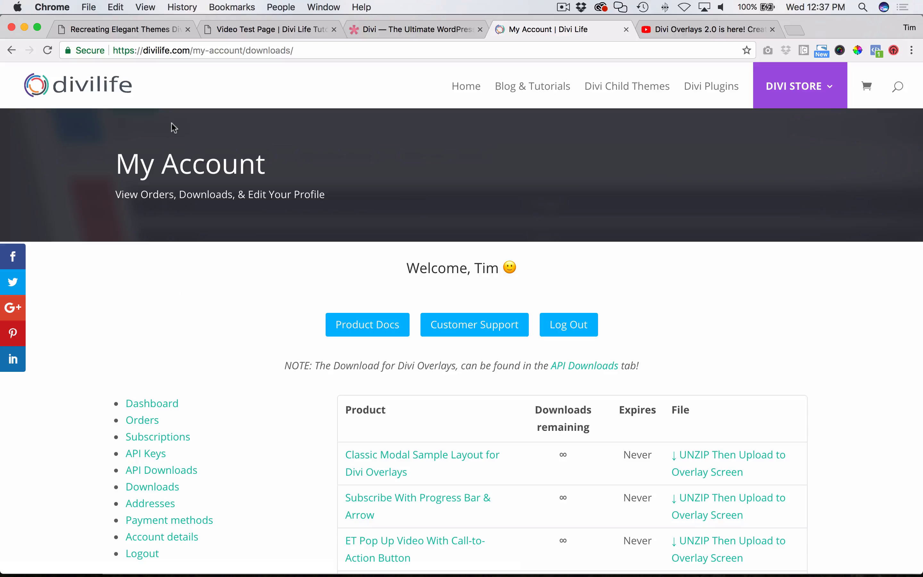
left_click(131, 36)
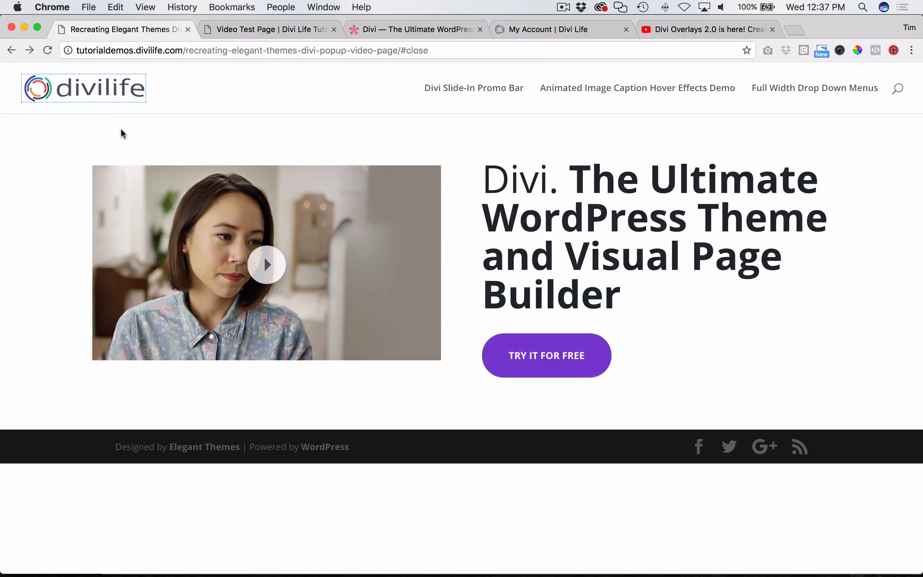
left_click(233, 133)
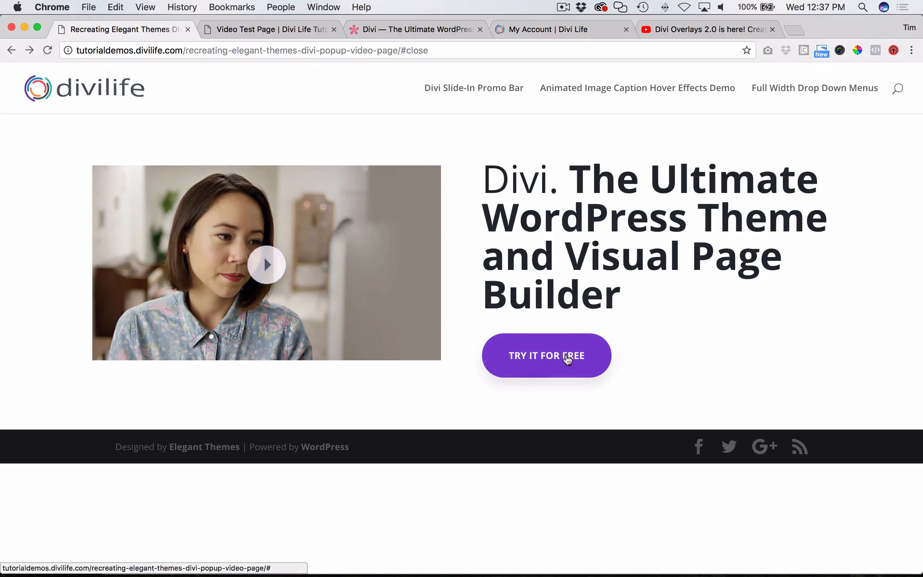
left_click(295, 278)
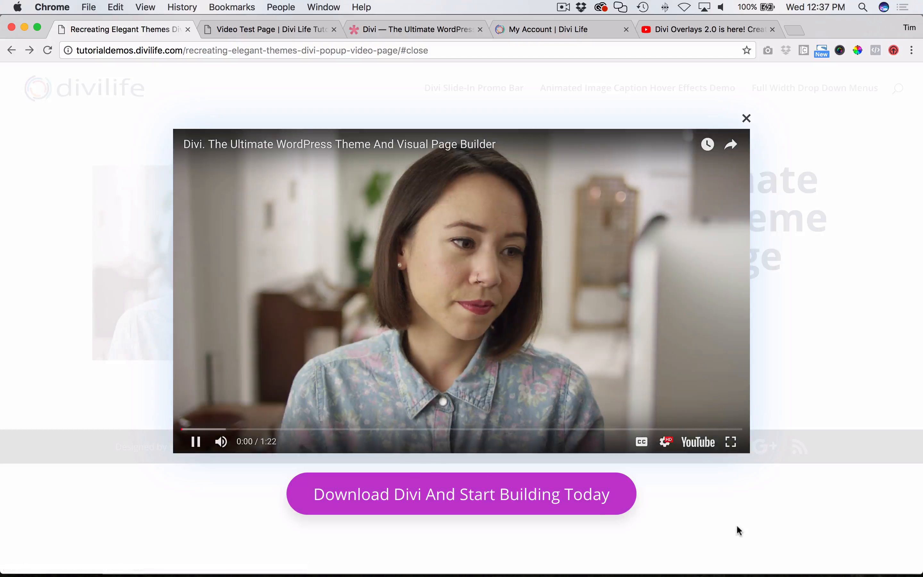
left_click(746, 118)
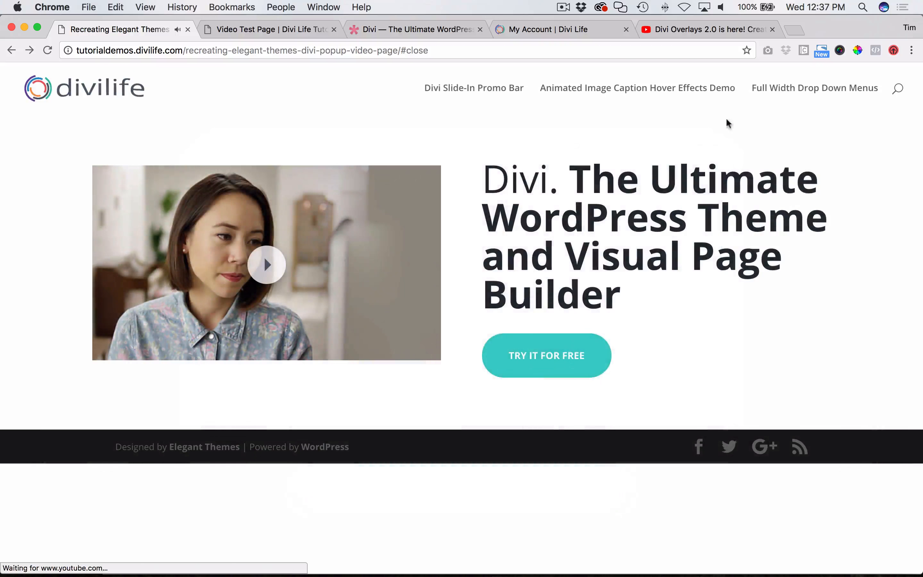